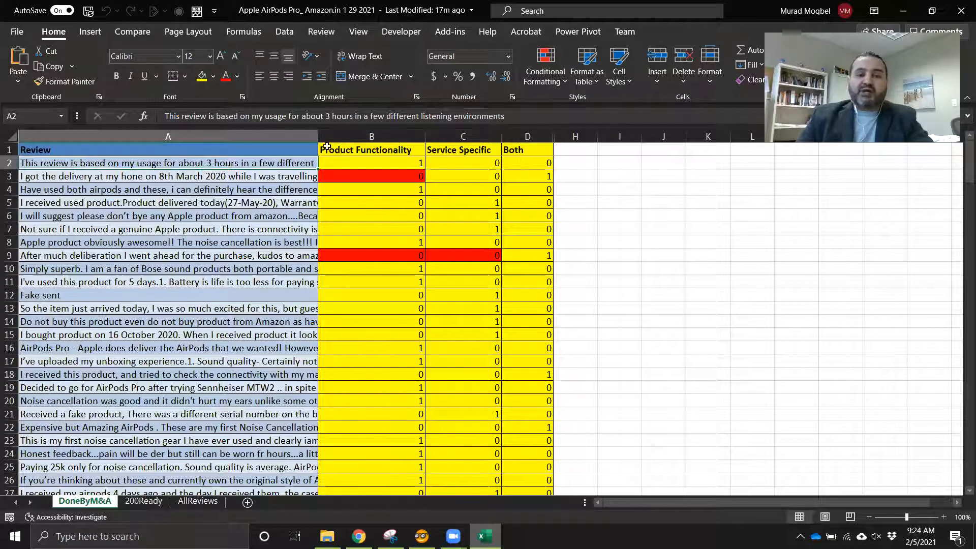
Step: Look over the Review column and the Product Functionality, Service Specific and Both coding columns, and switch from Excel to Orange
click(246, 180)
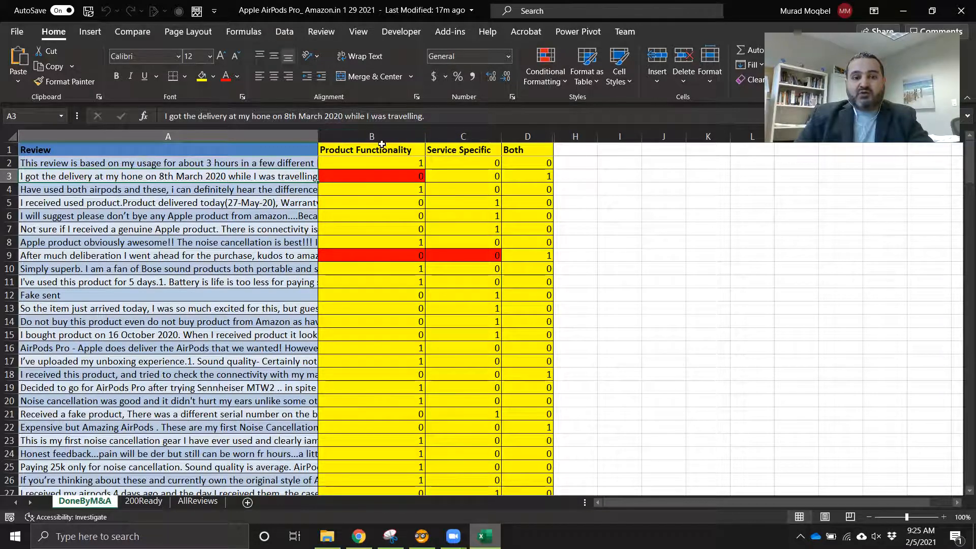
drag(382, 135, 508, 140)
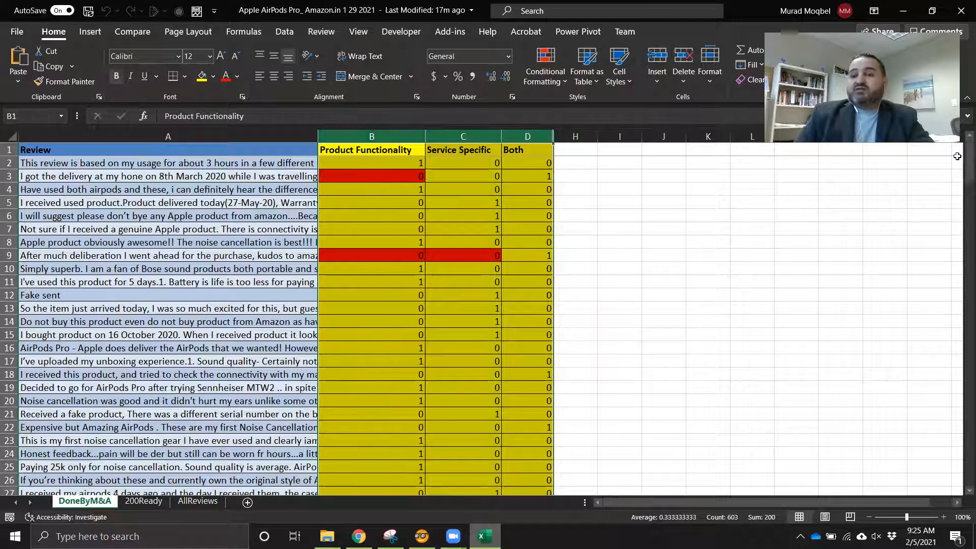
mouse_move(961, 176)
mouse_down()
mouse_move(961, 527)
mouse_move(961, 160)
mouse_up()
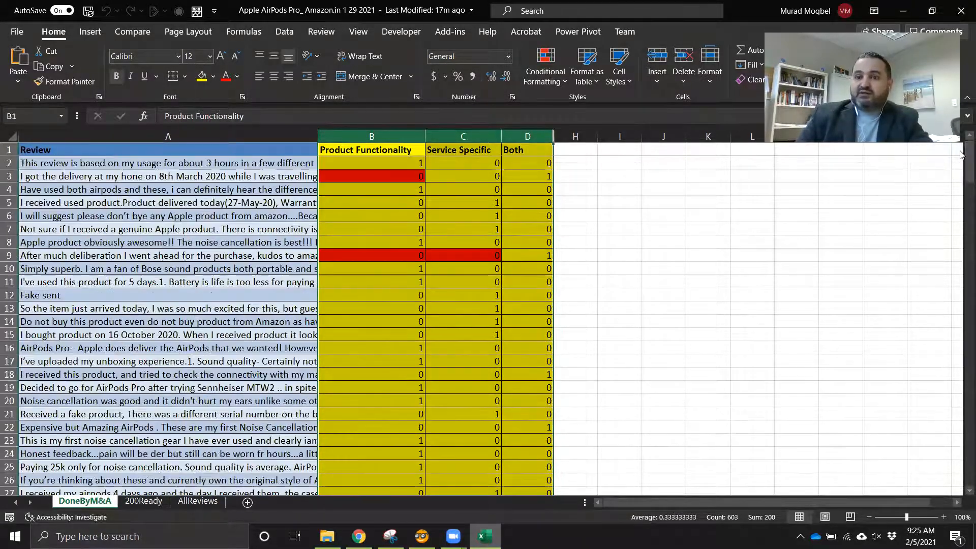
click(898, 13)
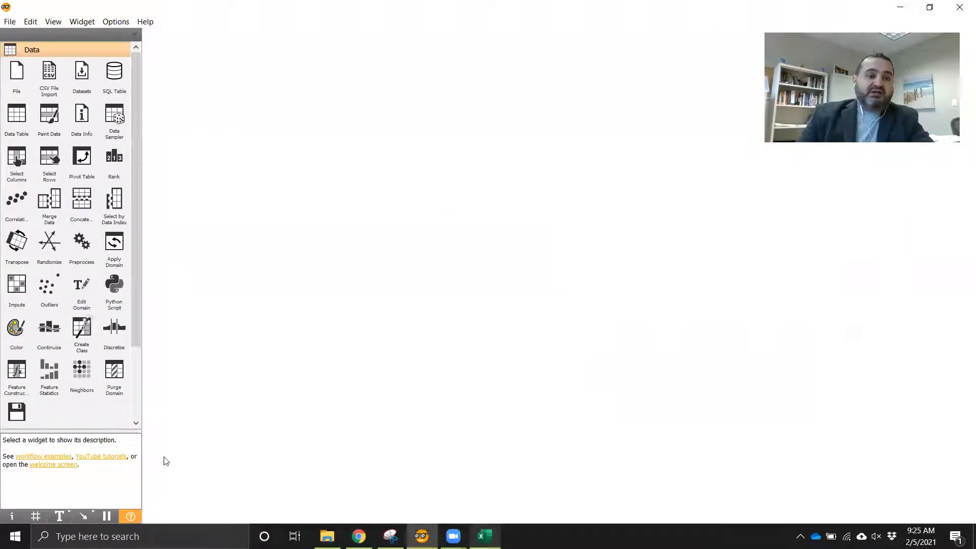
Step: Show the Text Mining widgets and check the add-ons list for the Orange3-Text package, leaving its selection as is
scroll(56, 380, down, 3)
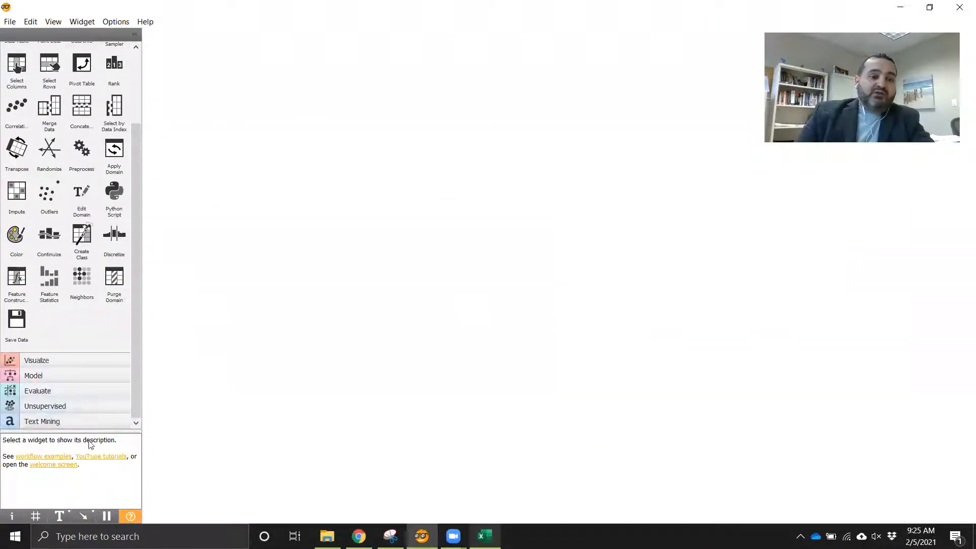
click(44, 422)
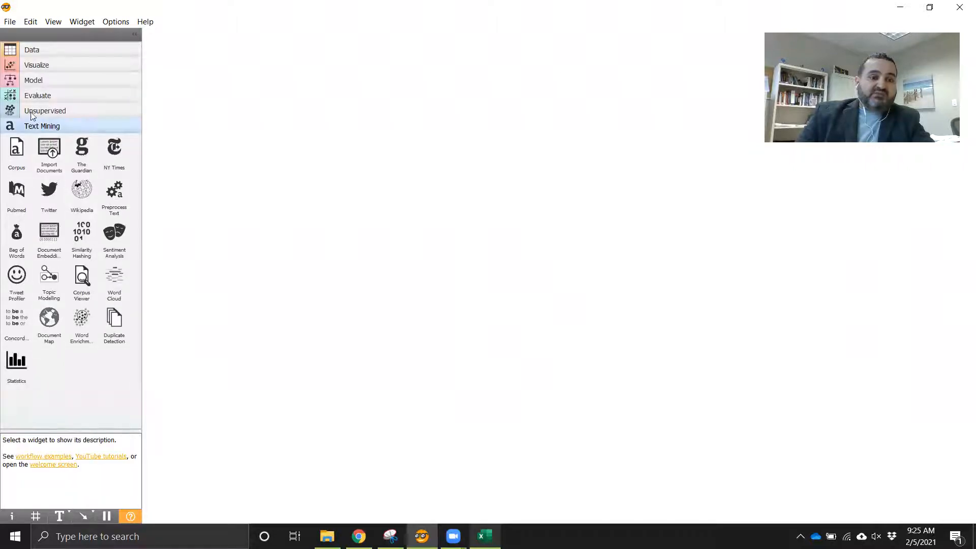
click(116, 24)
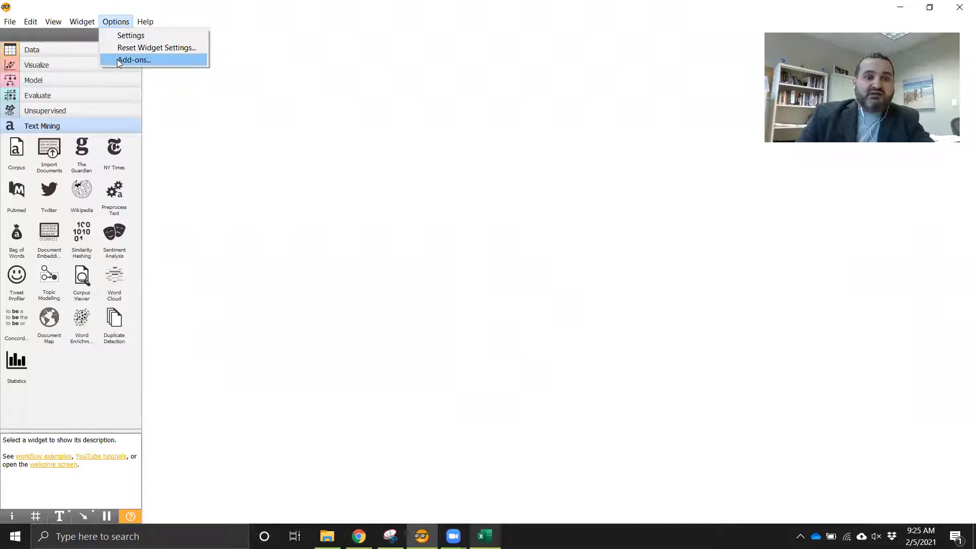
click(134, 60)
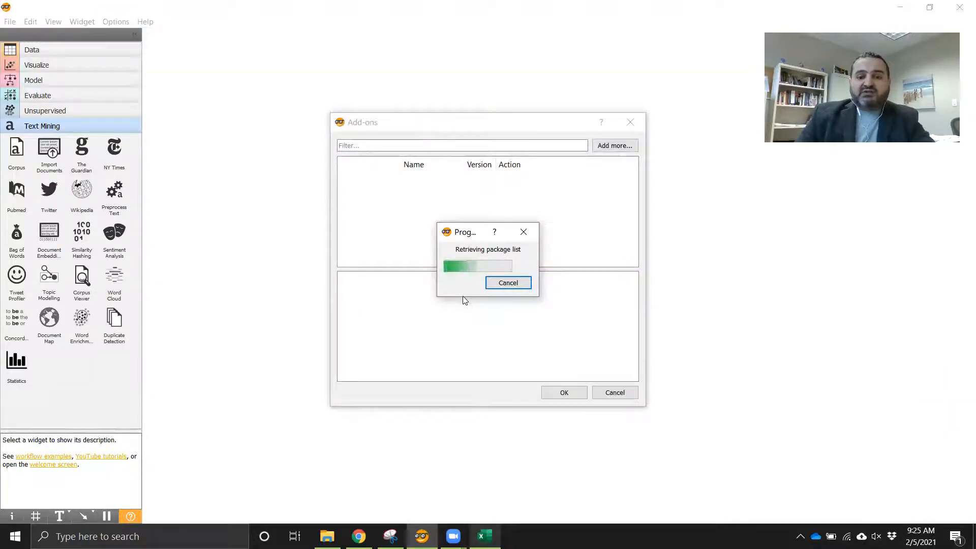
scroll(409, 248, down, 2)
scroll(409, 247, down, 1)
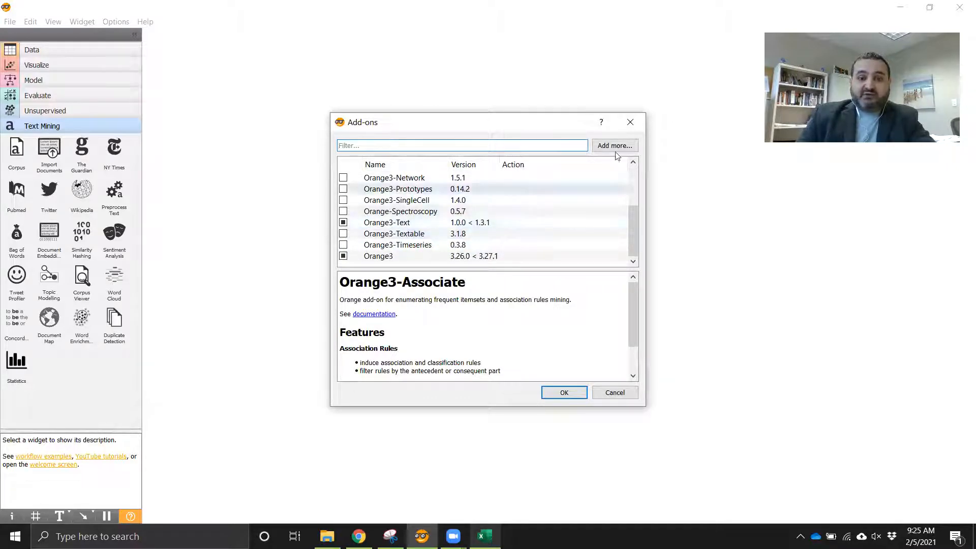
click(631, 123)
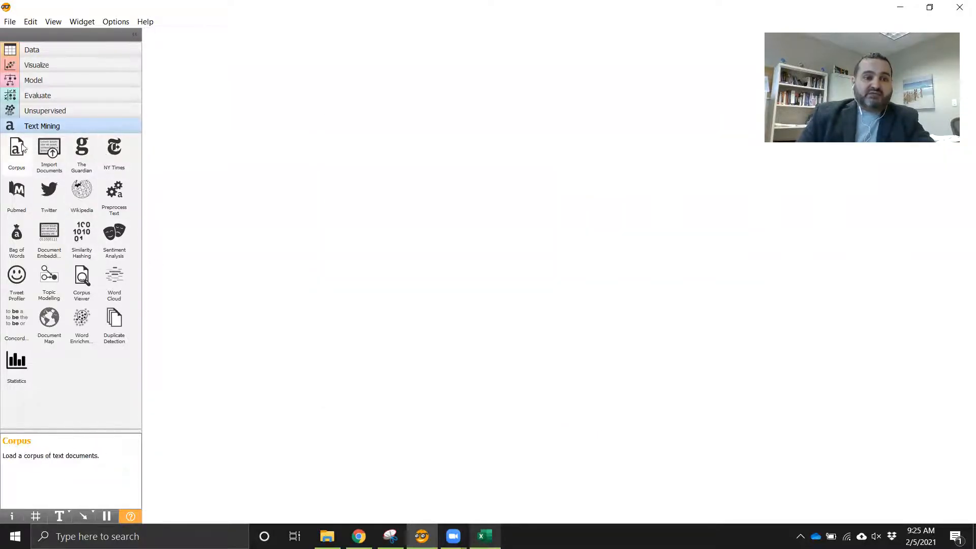
Step: Place a Corpus widget on the canvas and try to load Apple AirPods Pro_ Amazon.in 1 29 2021 from the Analysis folder
drag(11, 153, 214, 250)
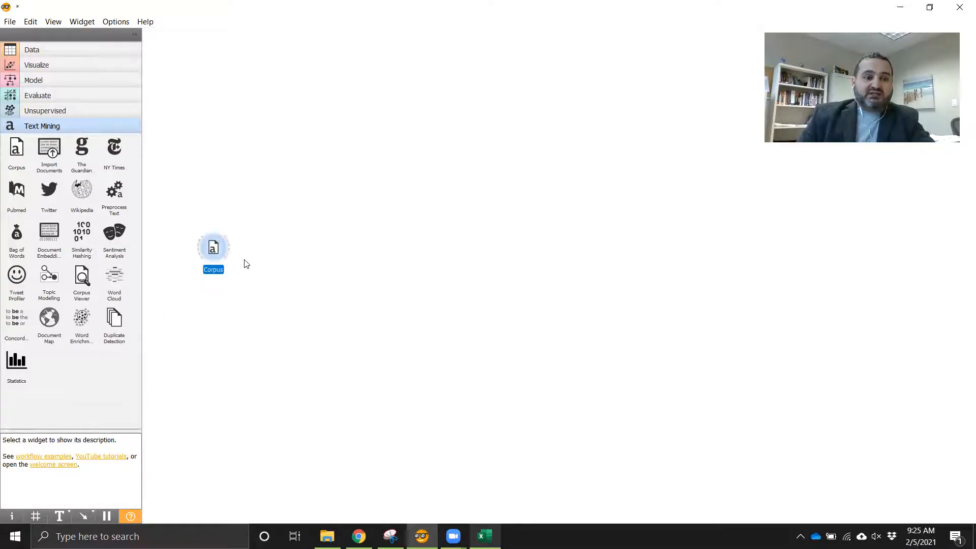
double_click(215, 248)
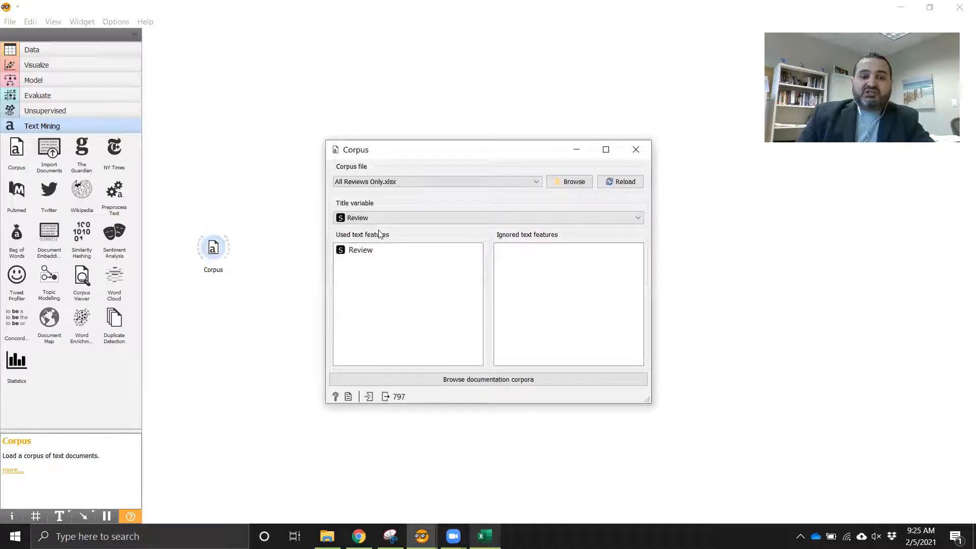
click(576, 184)
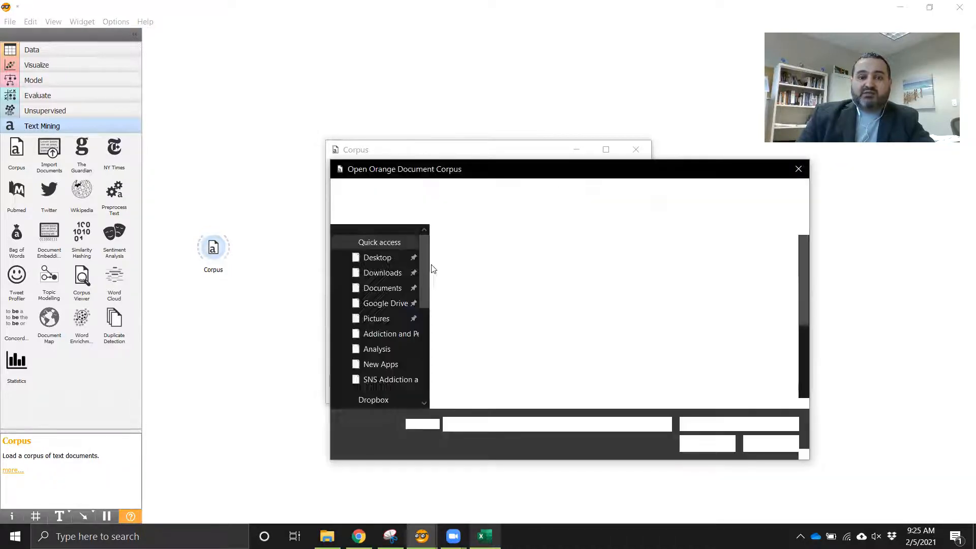
click(375, 350)
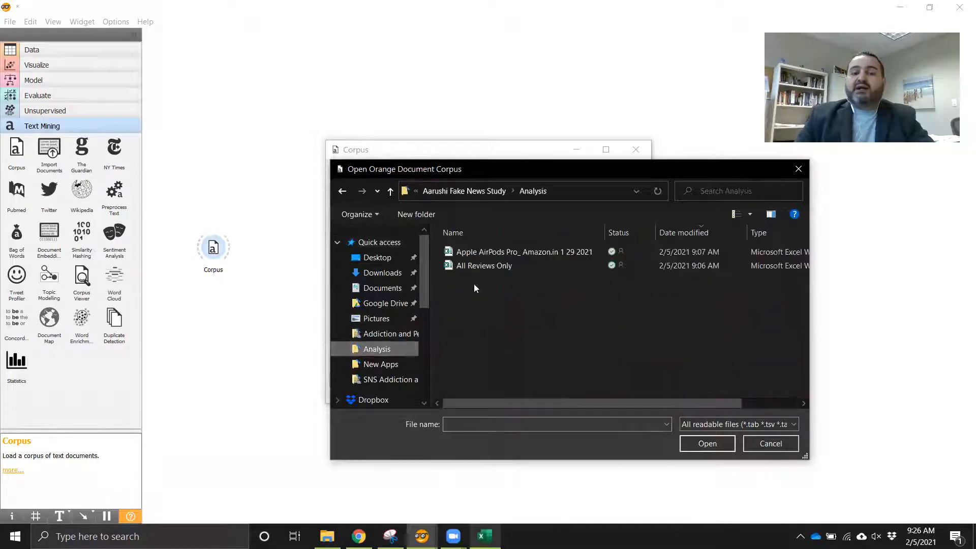
click(457, 251)
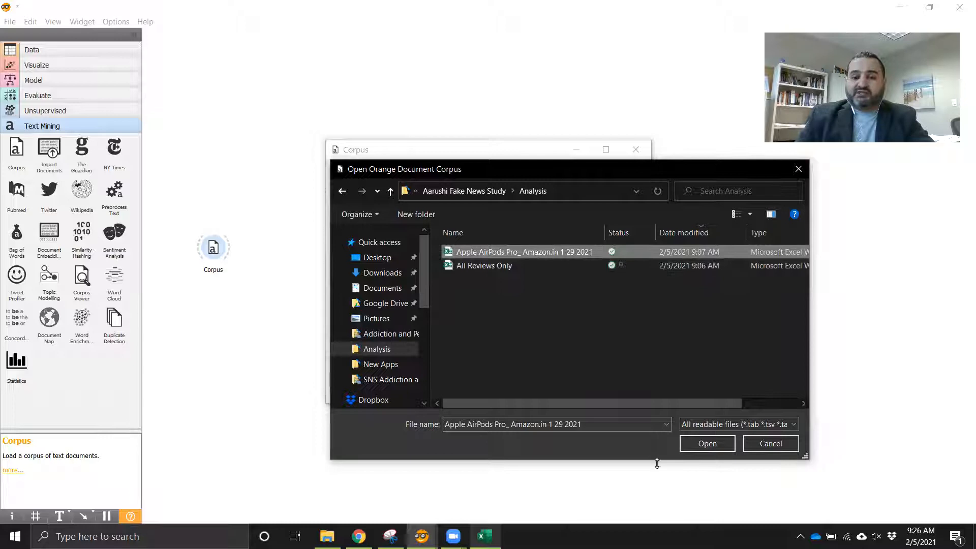
click(707, 443)
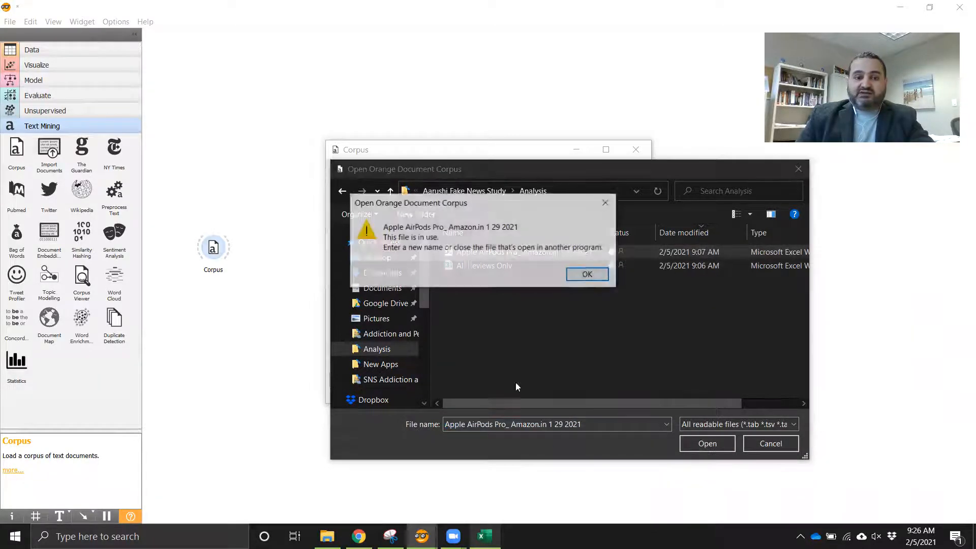
click(587, 275)
Step: Close the AirPods workbook in Excel and load Apple AirPods Pro_ Amazon.in 1 29 2021.xlsx into the Corpus widget in Orange
key(alt+Tab)
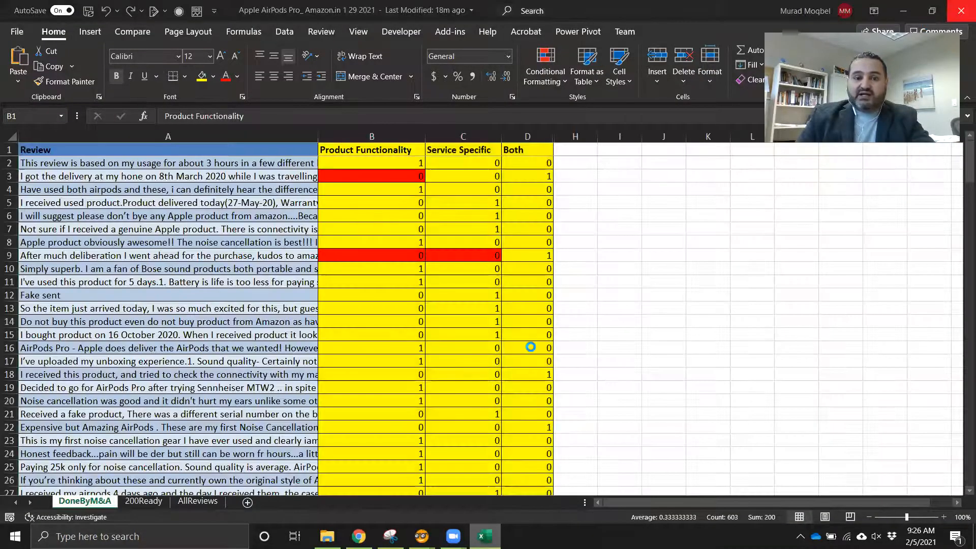
key(alt+Tab)
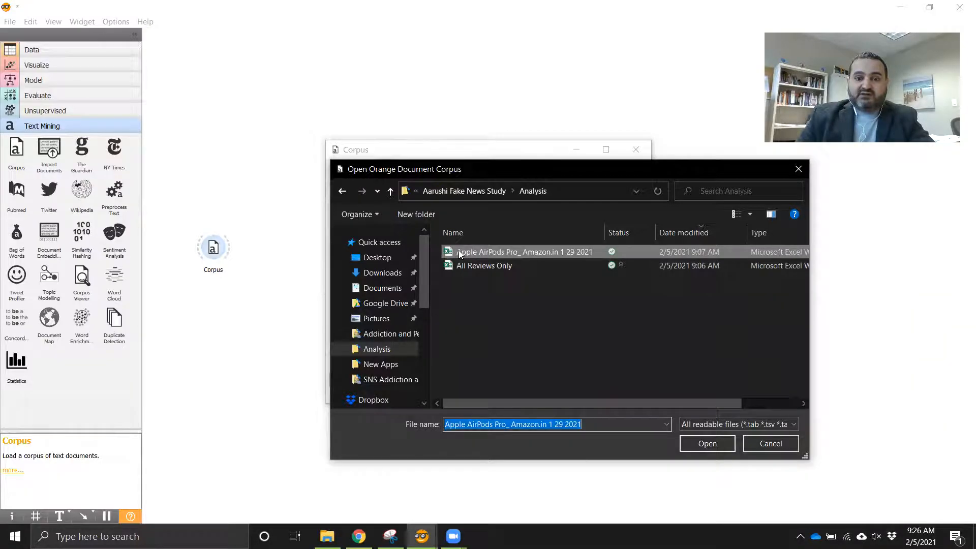
click(707, 443)
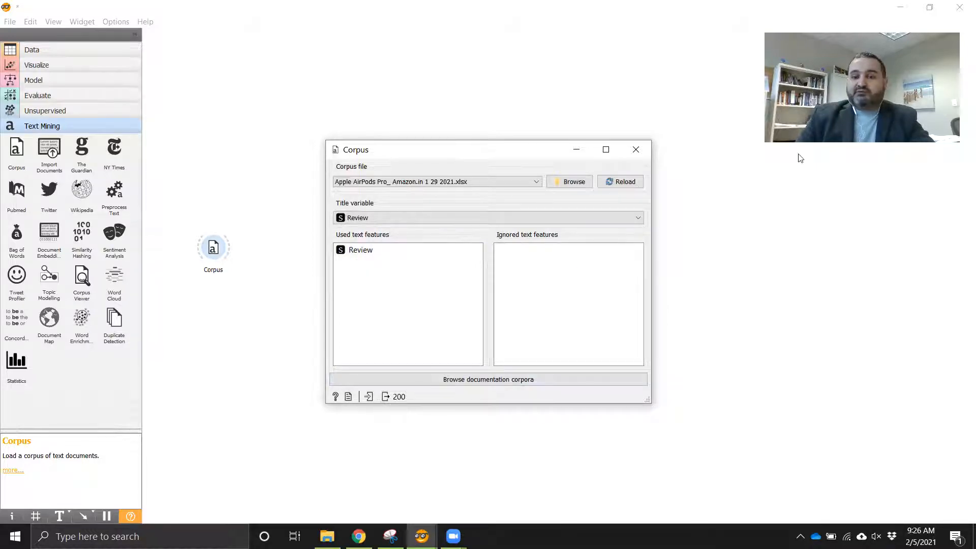
click(635, 152)
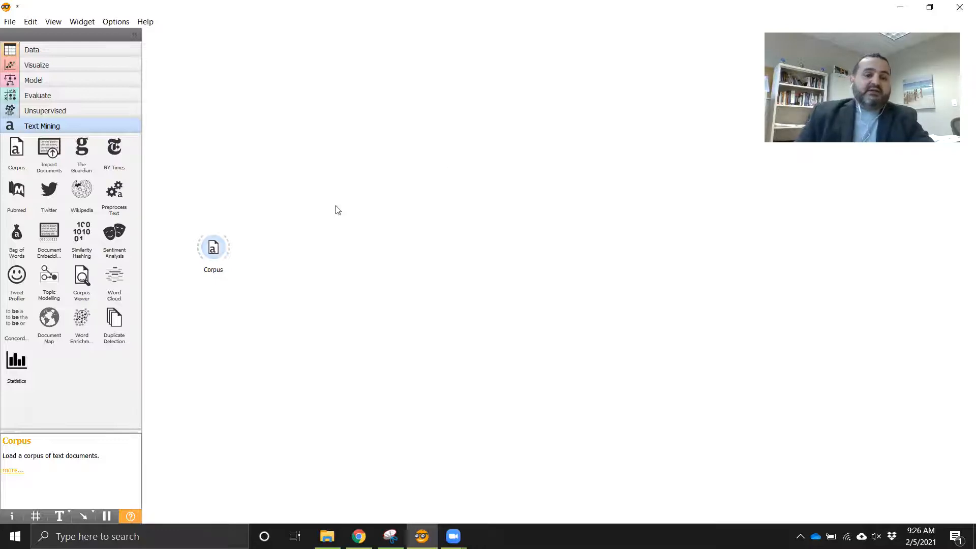
Step: Add a Data Table widget above Corpus, connect Corpus to it, and view the coded reviews in the table
click(57, 51)
drag(16, 115, 247, 170)
drag(230, 246, 232, 167)
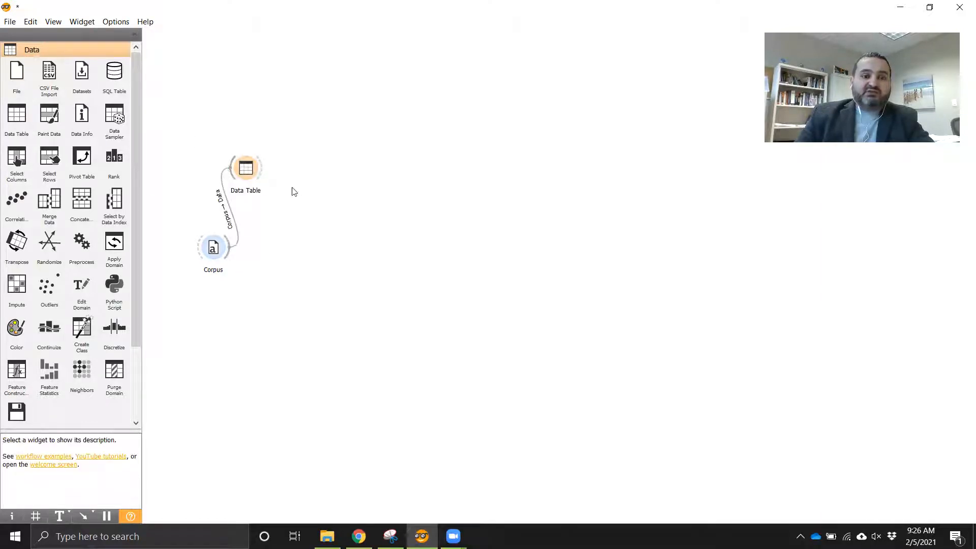
right_click(247, 173)
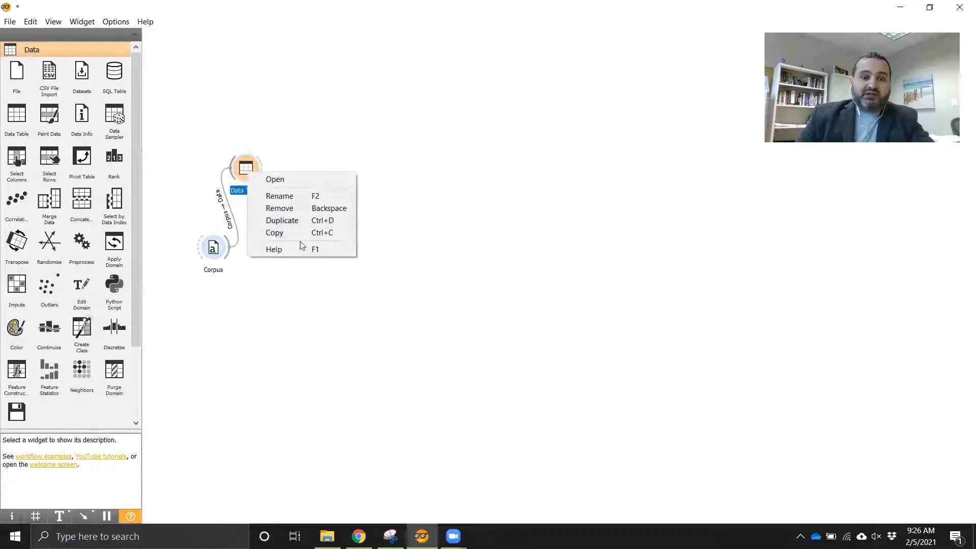
click(239, 167)
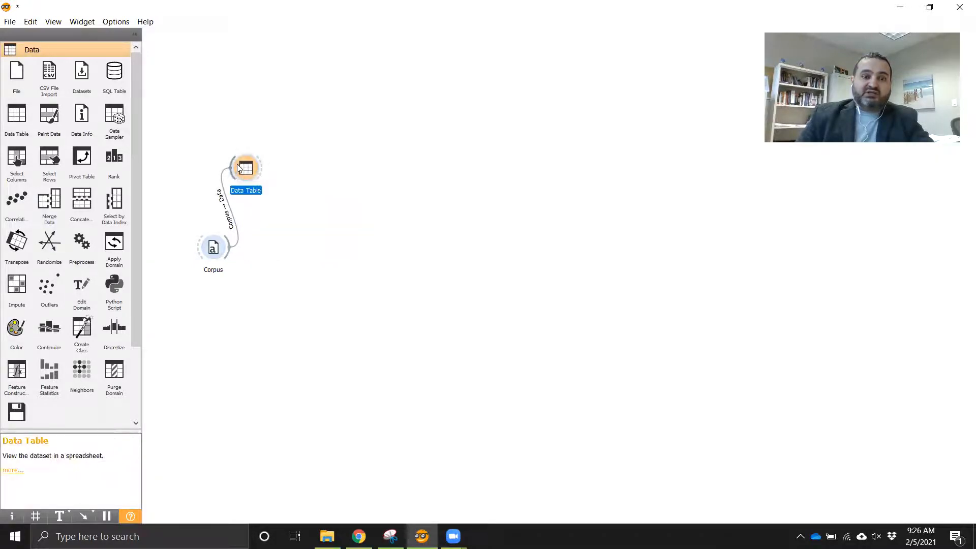
double_click(239, 168)
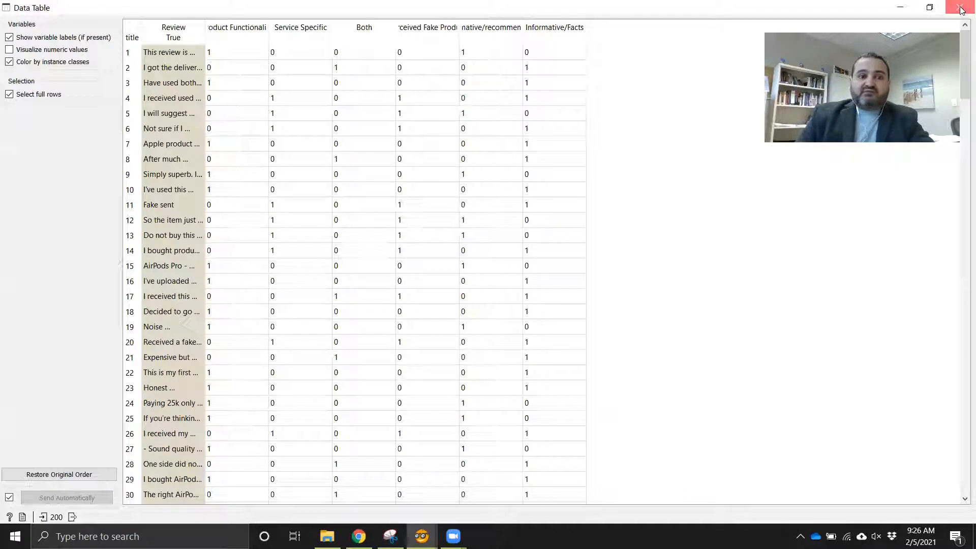
click(958, 7)
Step: Add a Corpus Viewer widget from the text mining set, connect Corpus to it, and browse the review texts
scroll(61, 393, down, 1)
scroll(61, 393, down, 3)
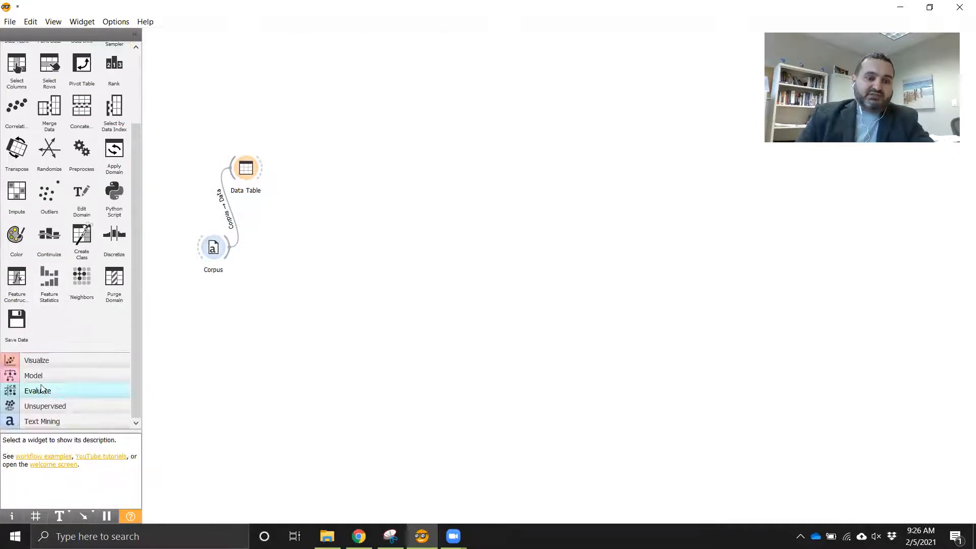
click(61, 420)
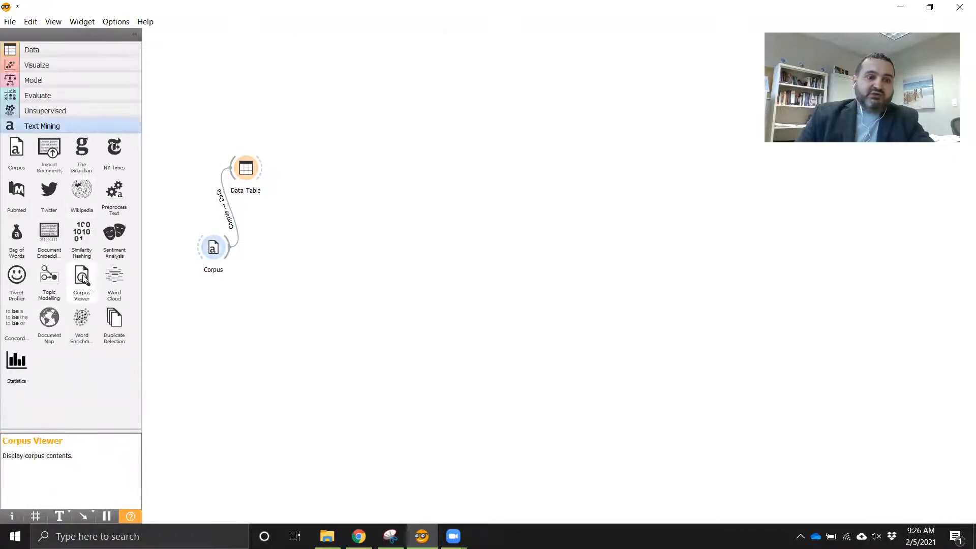
drag(88, 287, 325, 144)
drag(231, 247, 325, 144)
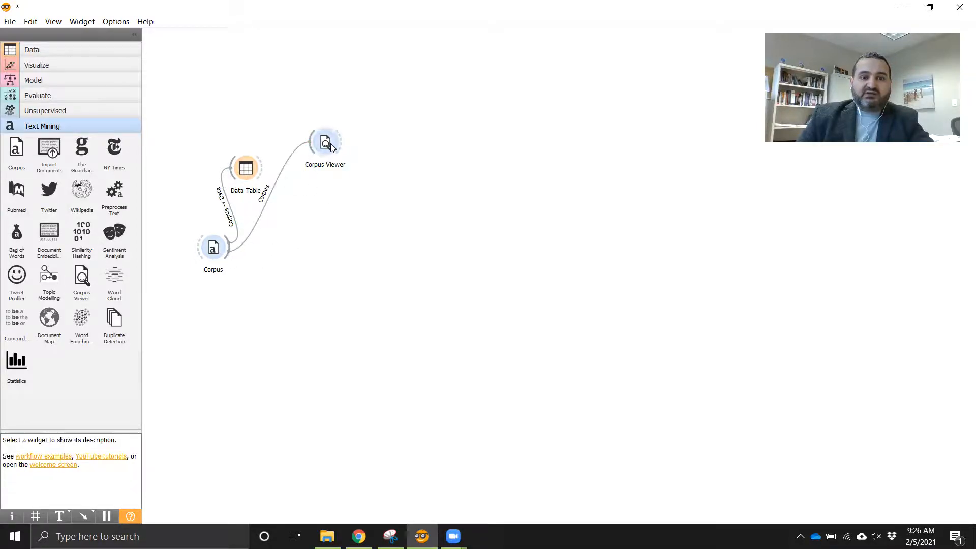
double_click(330, 143)
scroll(714, 105, down, 7)
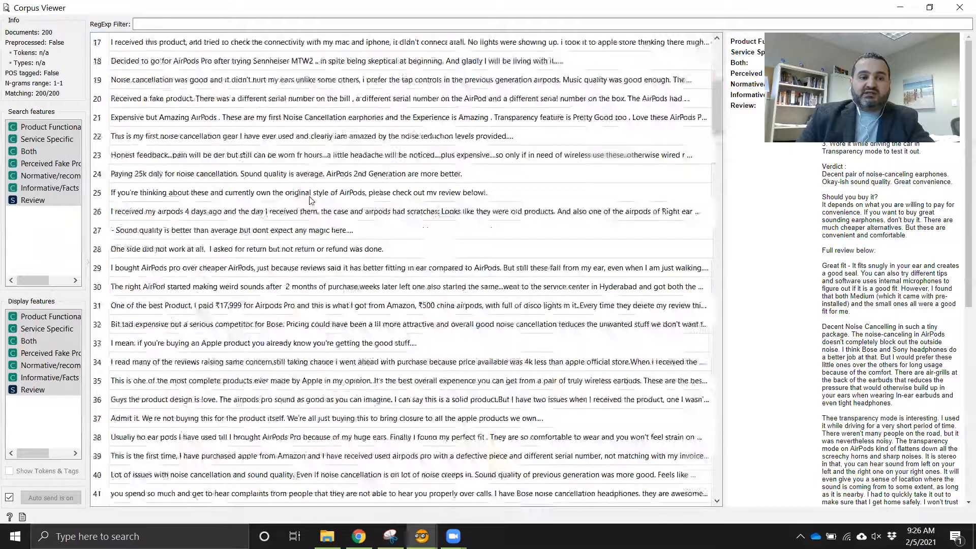
scroll(715, 105, down, 10)
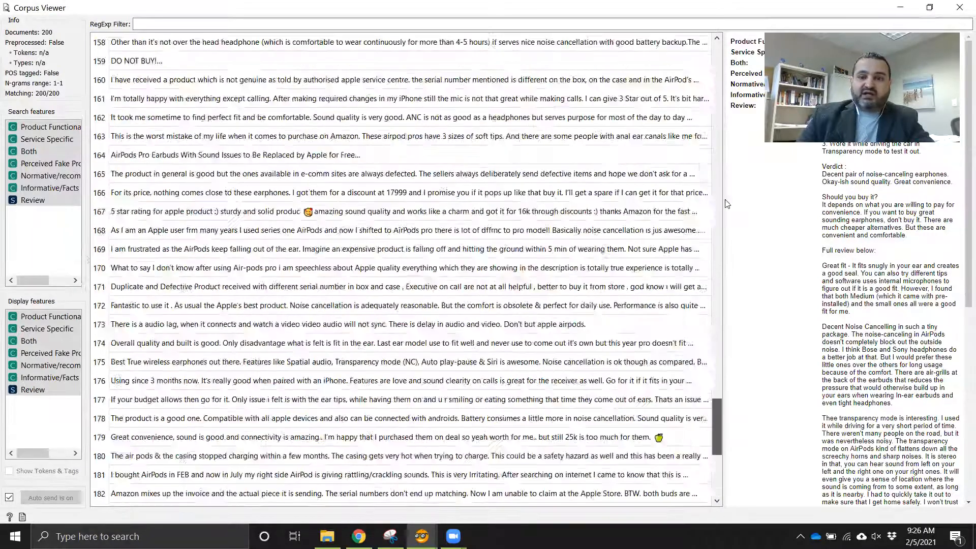
click(959, 7)
Step: Delete the Data Table and Corpus Viewer widgets from the workflow, keeping only Corpus
drag(205, 117, 382, 187)
key(Delete)
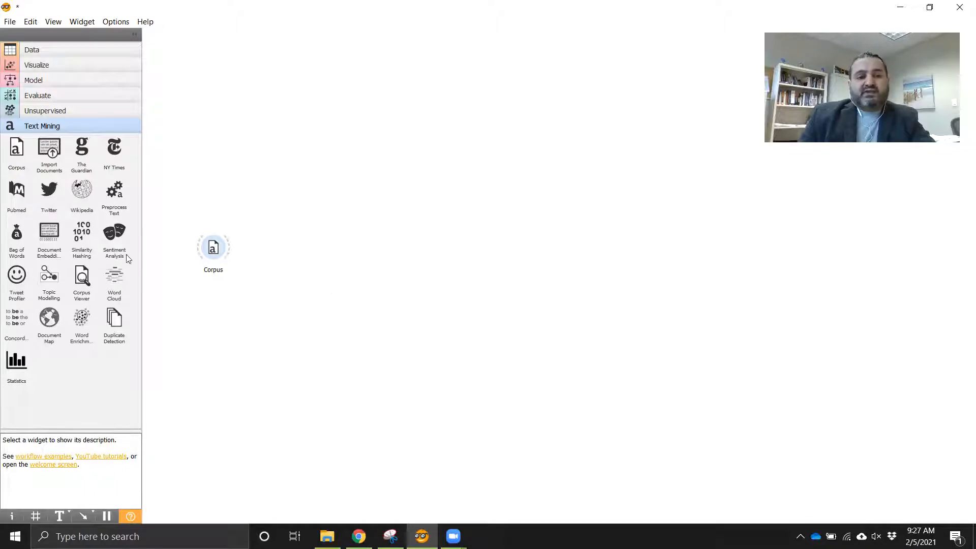
Step: Add a Word Cloud widget above Corpus, connect Corpus to it, and view the word cloud of the raw reviews
drag(114, 282, 274, 155)
drag(228, 247, 264, 146)
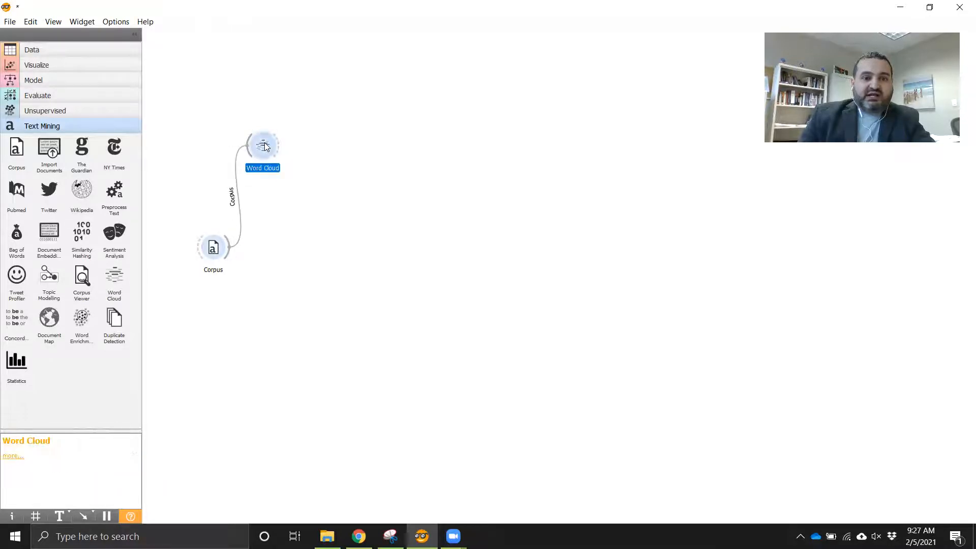
double_click(272, 146)
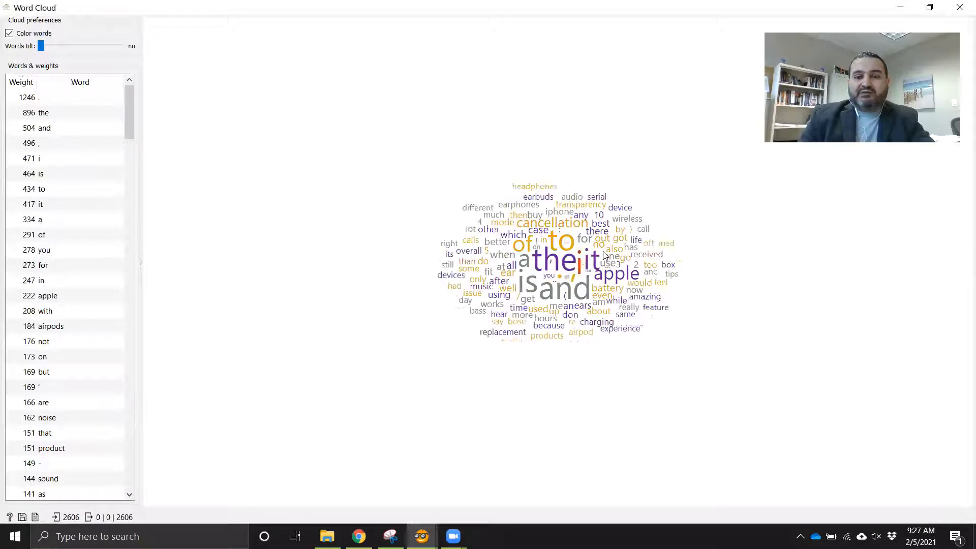
click(952, 12)
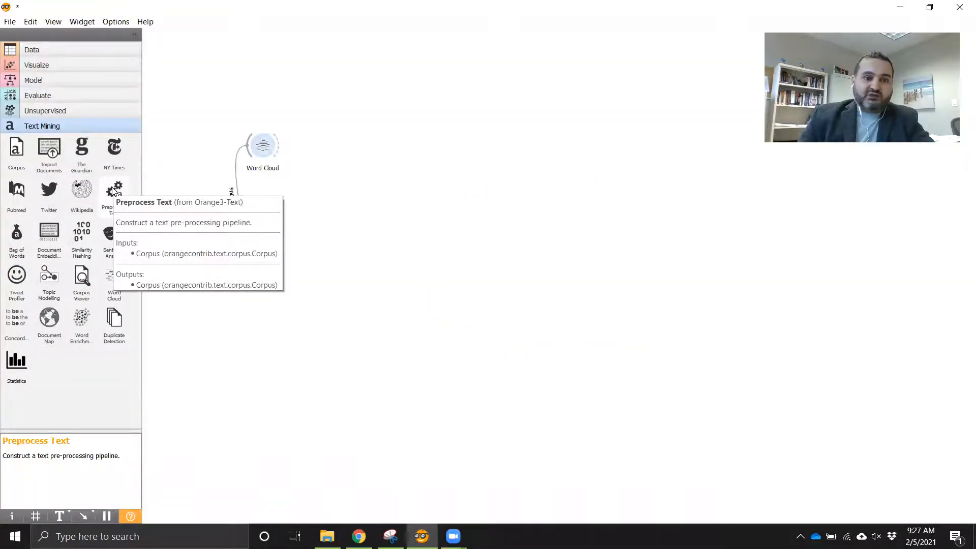
Step: Add a Preprocess Text widget beside Corpus, connect Corpus to it, and open its preprocessing settings
drag(119, 200, 326, 246)
drag(230, 252, 330, 246)
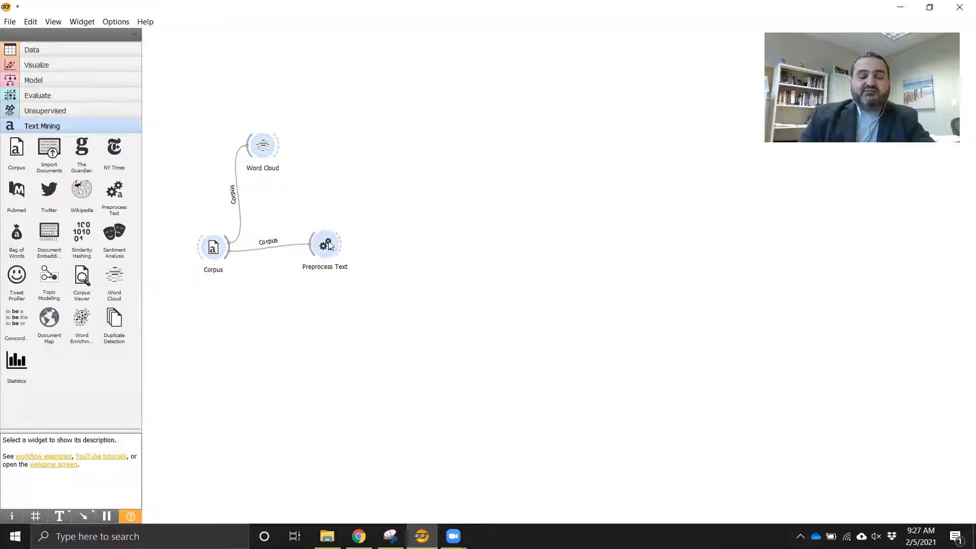
double_click(328, 246)
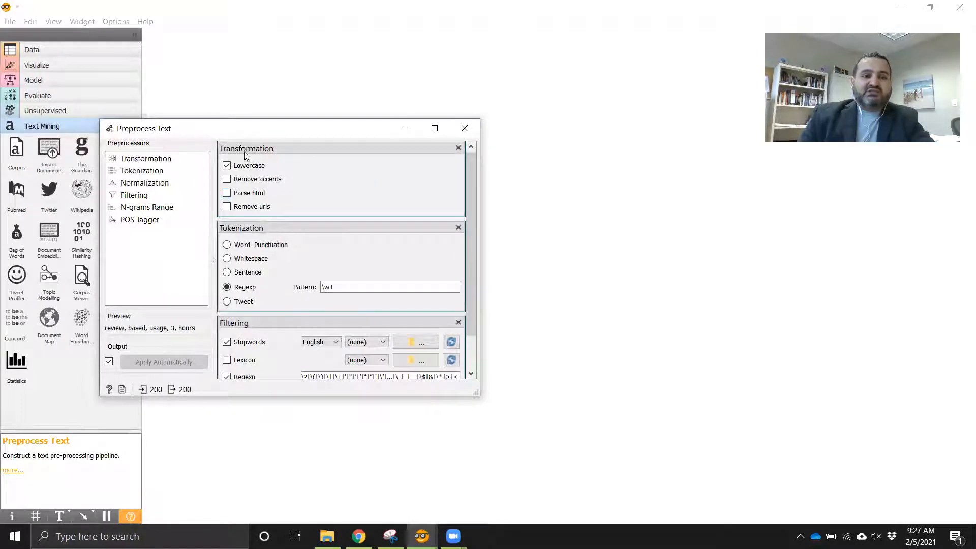
Step: Review the transformation, tokenization and filtering settings of Preprocess Text, then close them
scroll(242, 181, down, 1)
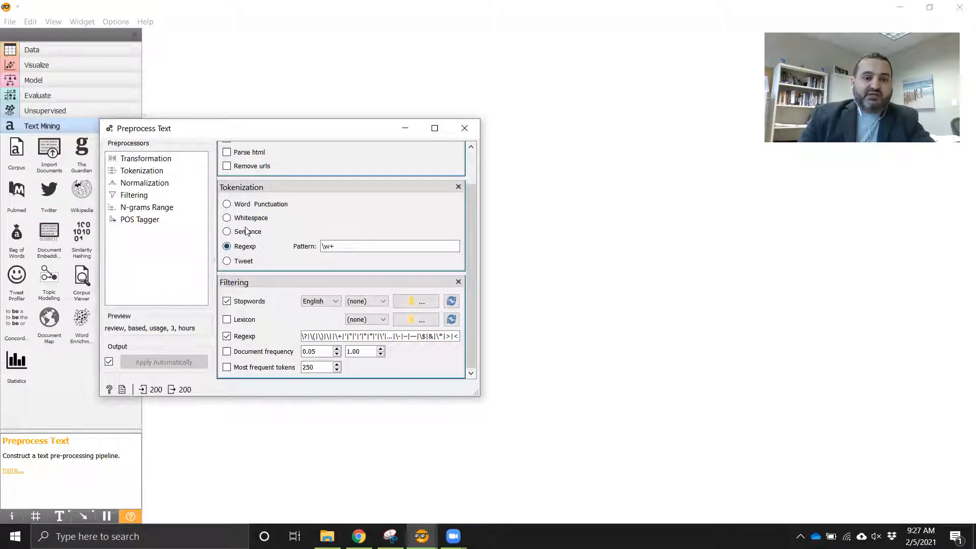
scroll(253, 339, up, 1)
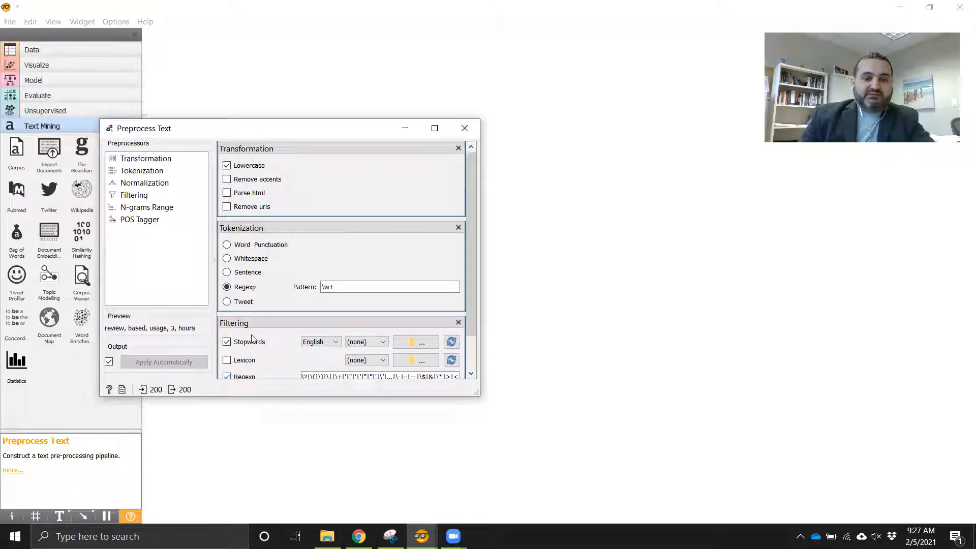
click(465, 128)
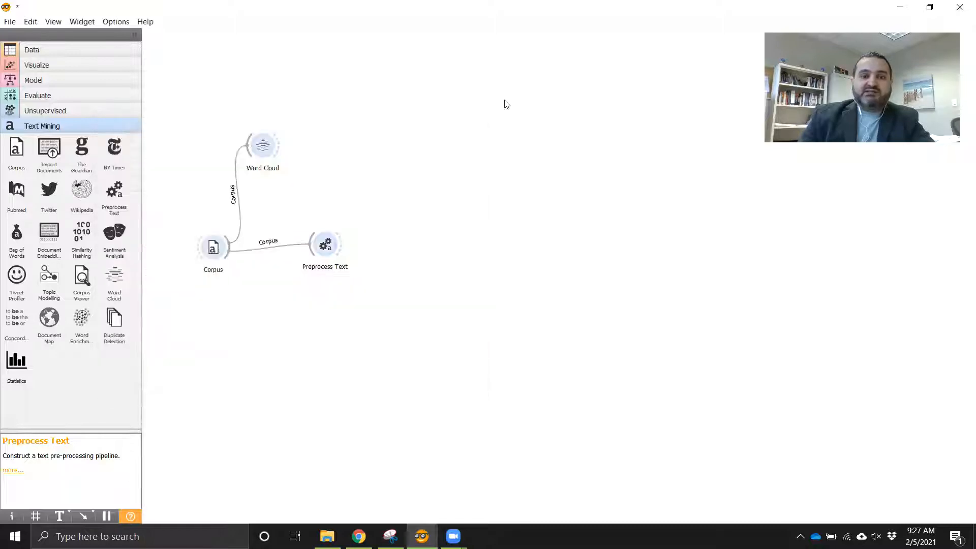
Step: Remove the link from Corpus to Word Cloud, connect Preprocess Text to Word Cloud instead, and view the cloud of the preprocessed reviews
right_click(236, 196)
click(270, 232)
drag(342, 246, 262, 149)
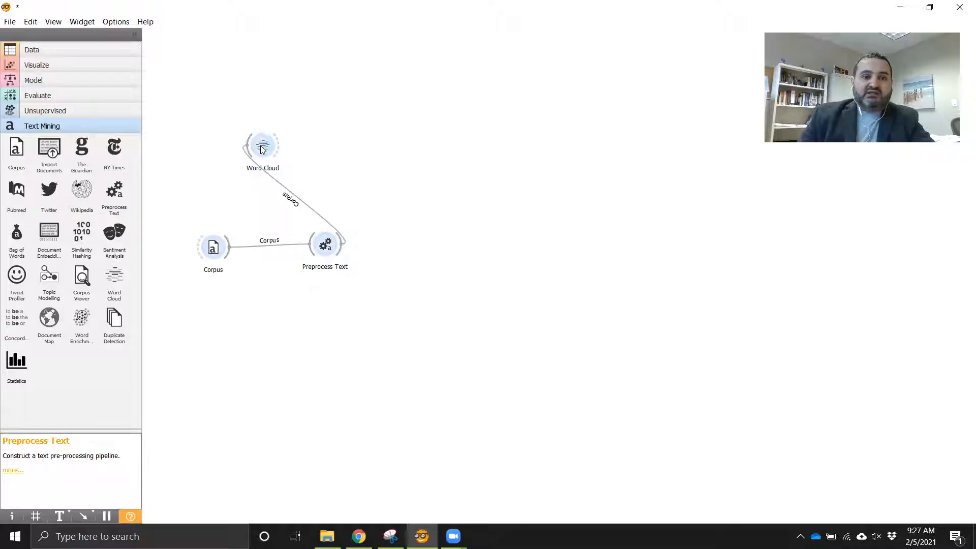
double_click(262, 148)
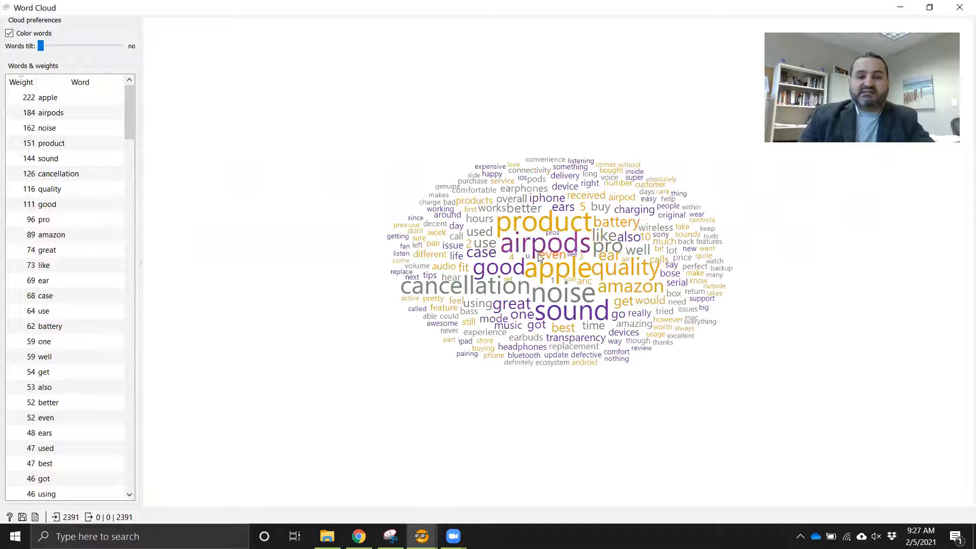
click(960, 8)
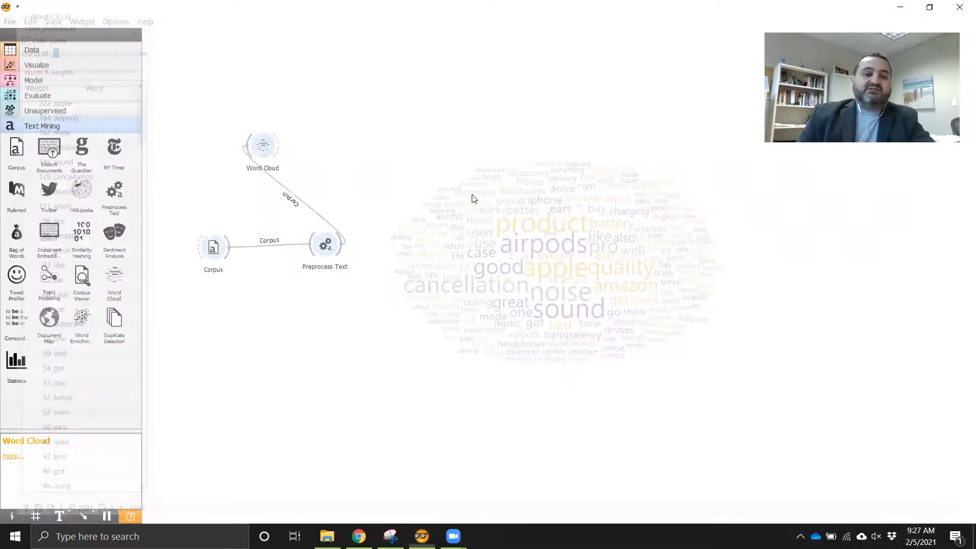
Step: Delete the Word Cloud widget from the workflow, keeping Corpus and Preprocess Text
right_click(272, 146)
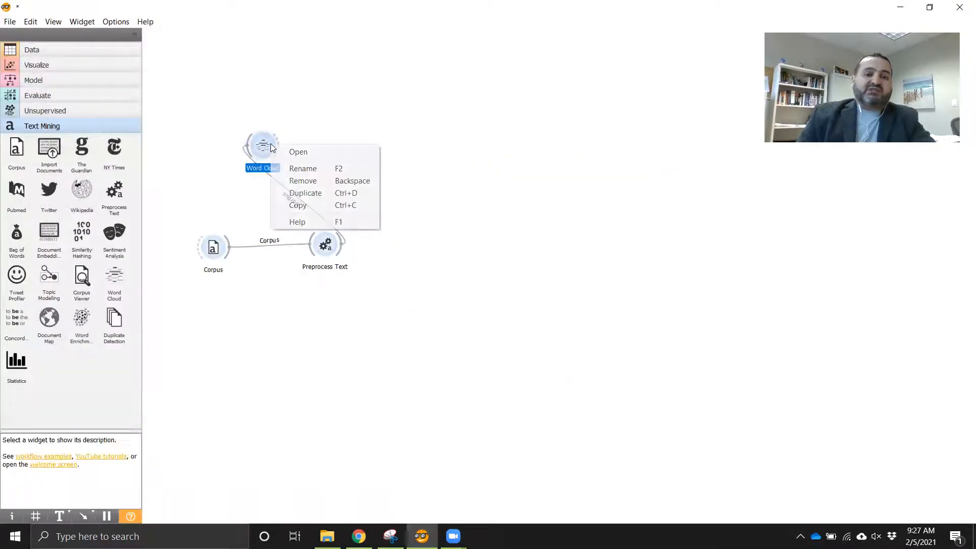
click(304, 182)
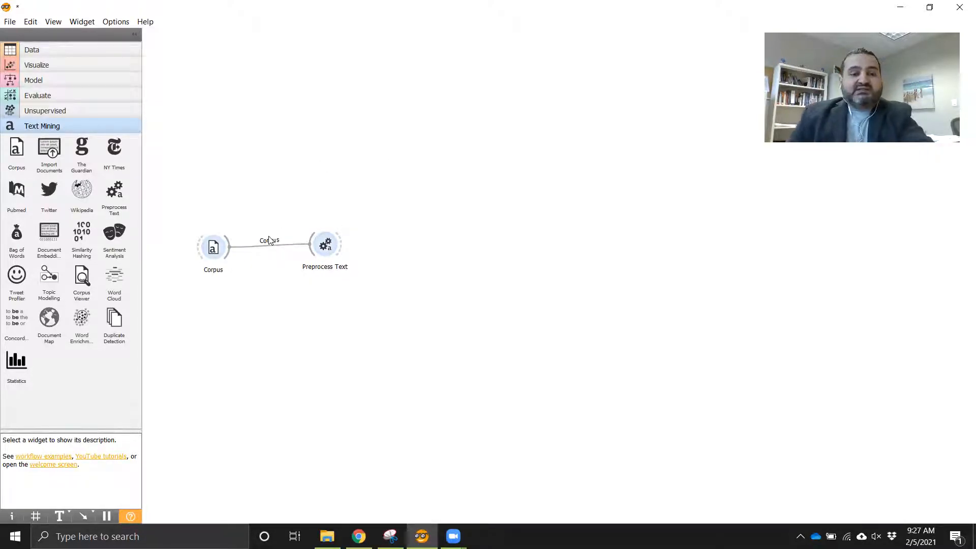
key(XF86AudioMute)
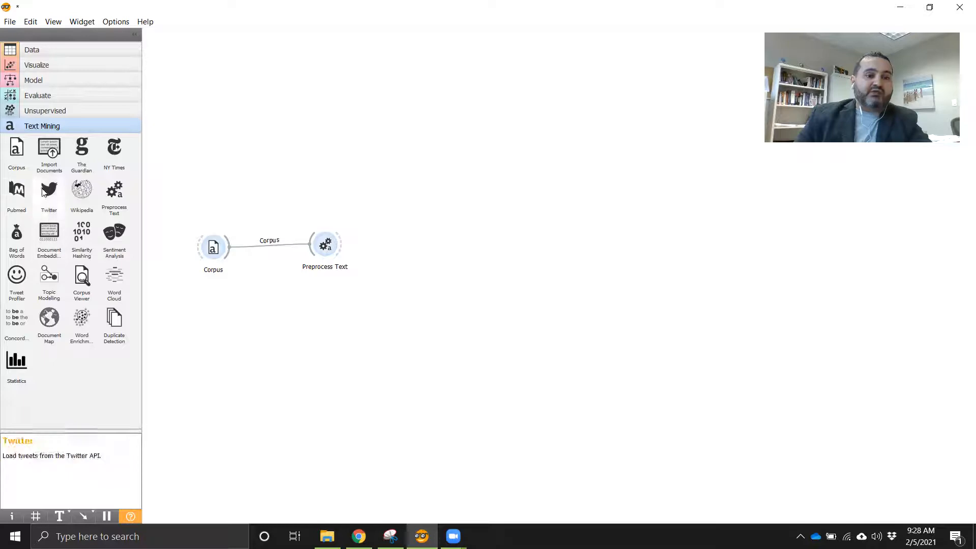
Step: Add a Select Columns widget beside Preprocess Text, connect Preprocess Text to it, and open its column assignments
click(27, 50)
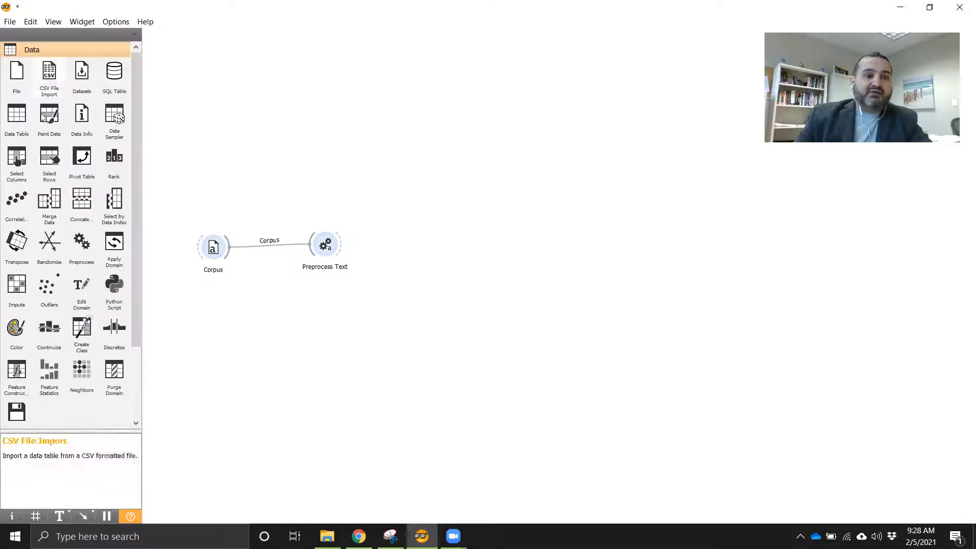
drag(21, 164, 426, 251)
drag(339, 248, 417, 250)
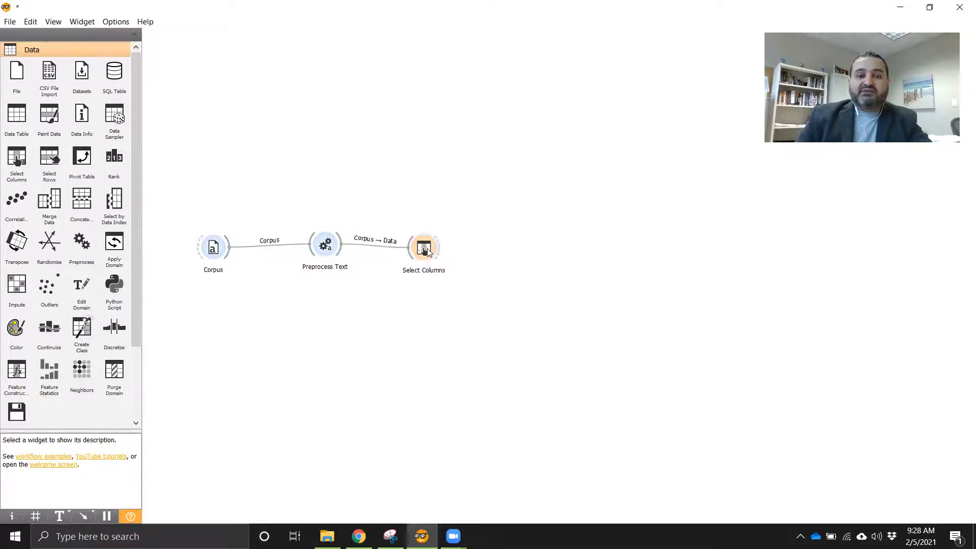
double_click(430, 251)
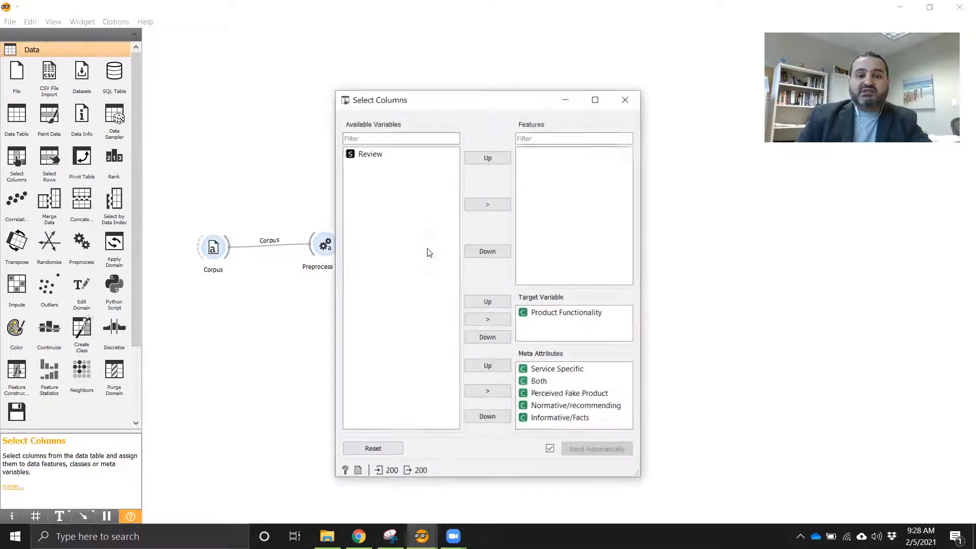
Step: Try moving Both, Perceived Fake Product, Normative/recommending and Informative/Facts from the meta attributes to the features
click(547, 315)
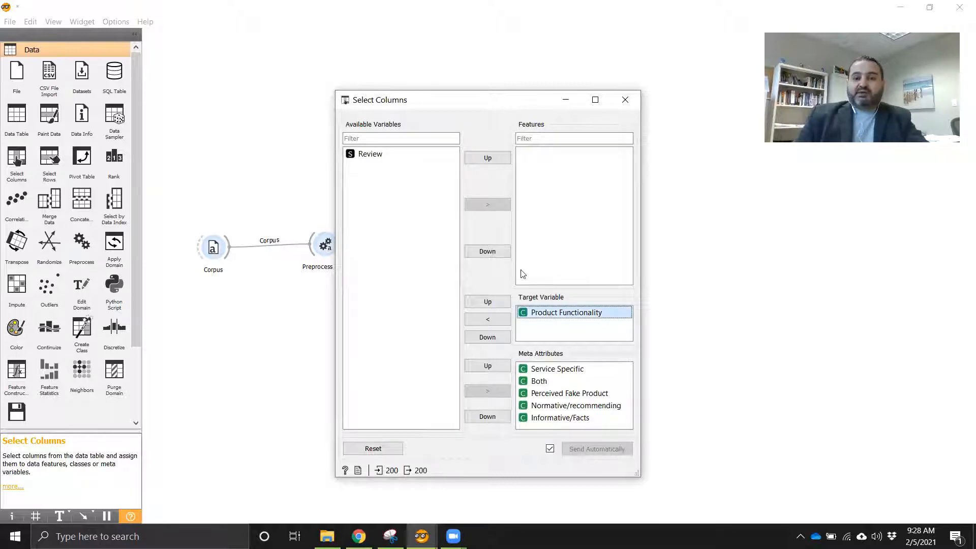
click(557, 180)
click(543, 371)
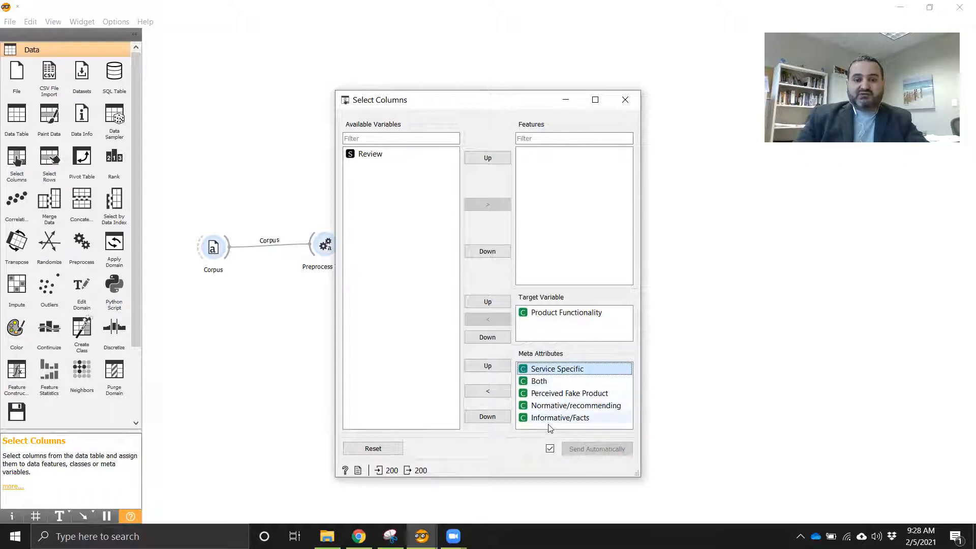
drag(549, 420, 543, 381)
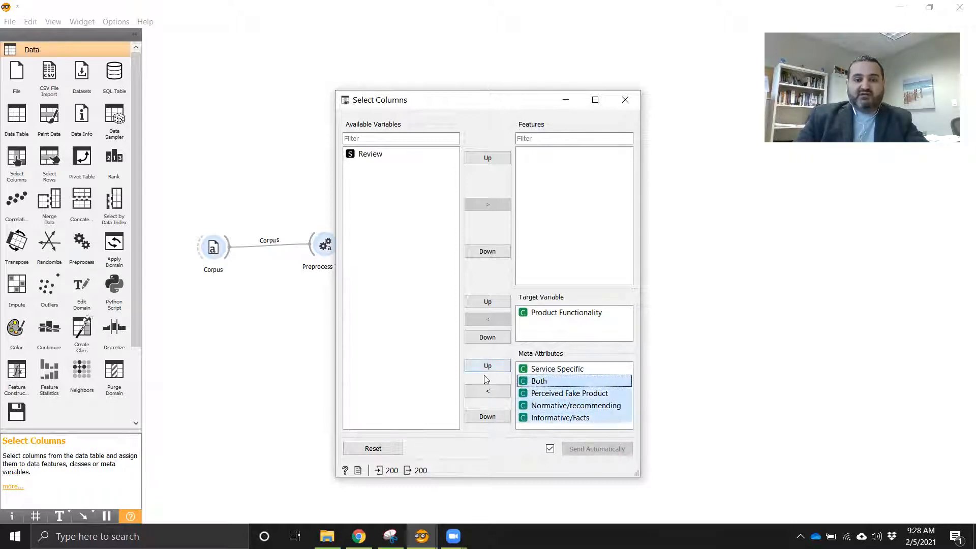
click(488, 391)
drag(373, 245, 363, 173)
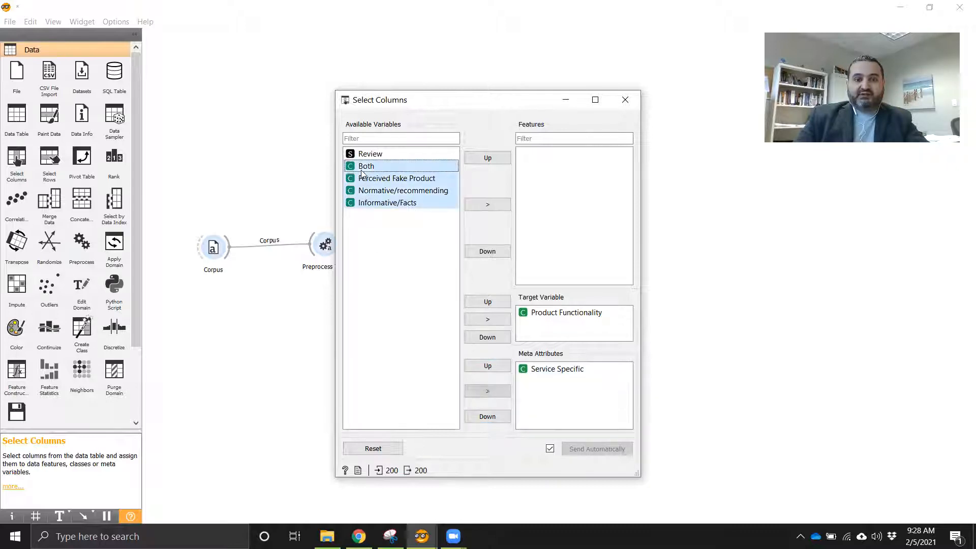
click(495, 204)
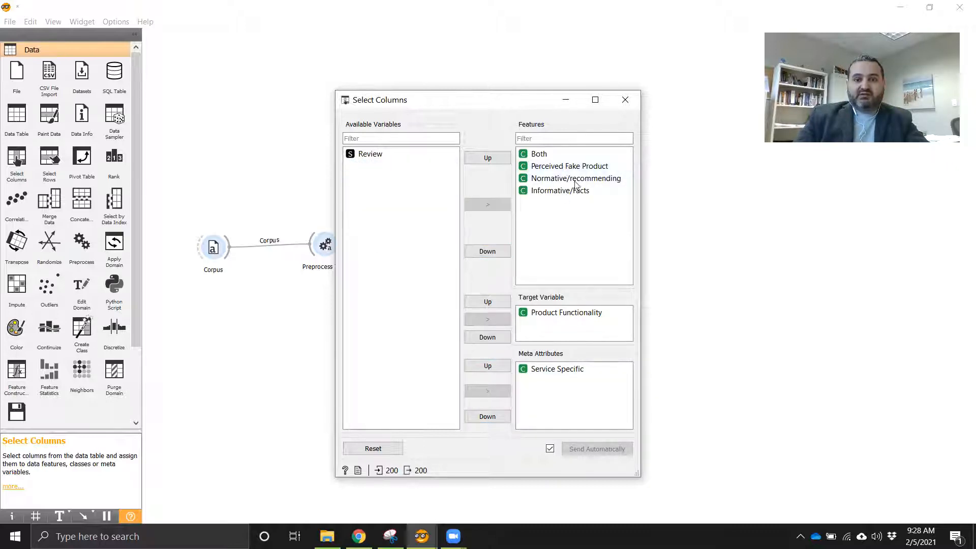
Step: Return Both, Perceived Fake Product, Normative/recommending and Informative/Facts from the features to the meta attributes
drag(573, 192, 544, 153)
click(485, 205)
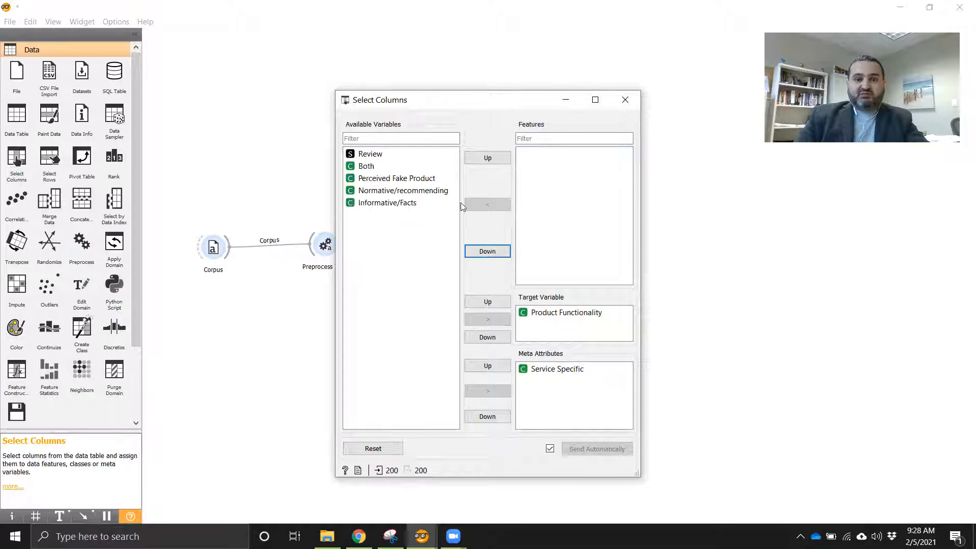
drag(370, 225, 379, 168)
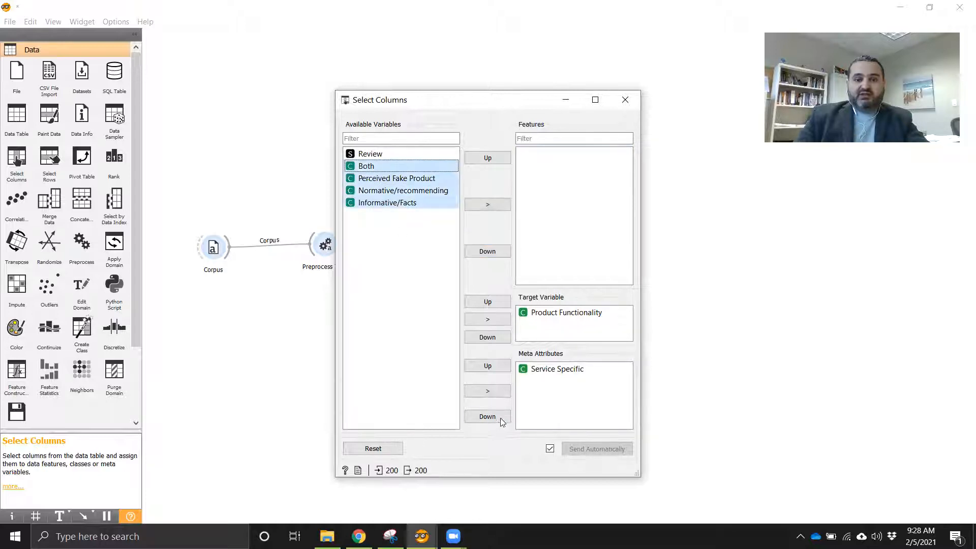
click(492, 392)
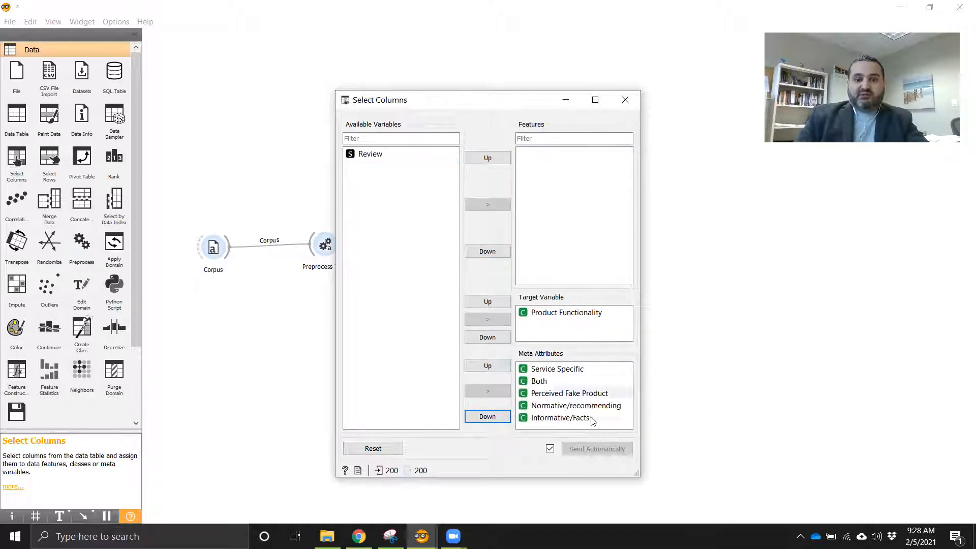
Step: Check the roles of Review, Product Functionality and Service Specific in Select Columns, then close it
click(378, 157)
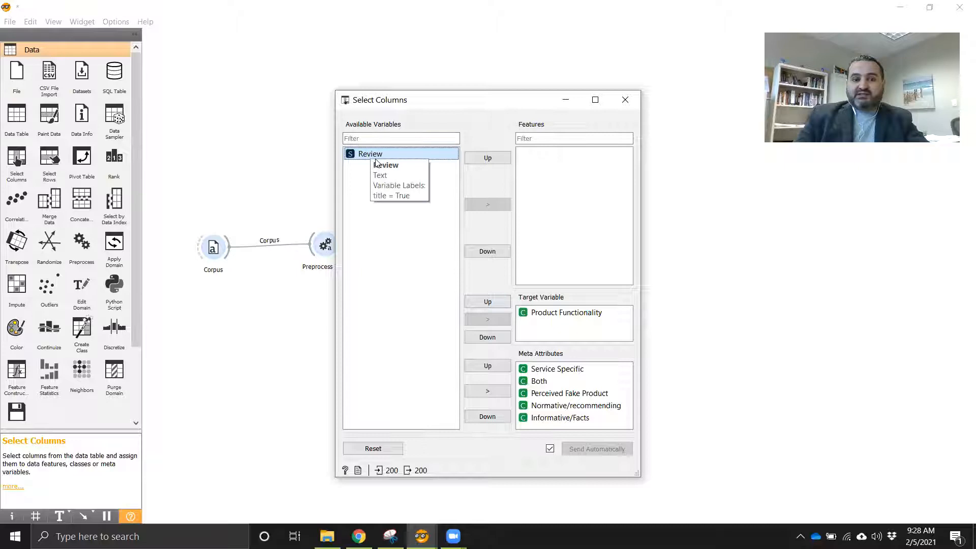
click(557, 317)
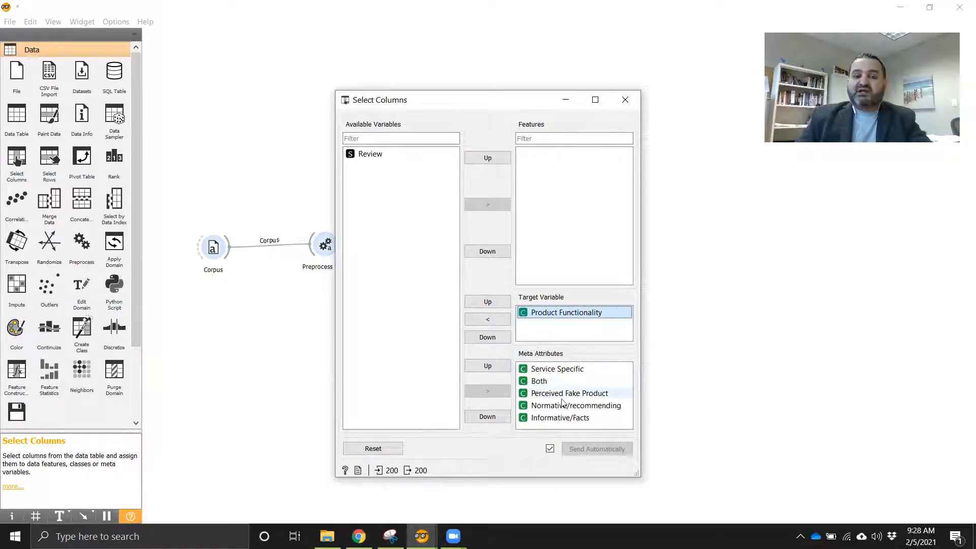
click(564, 372)
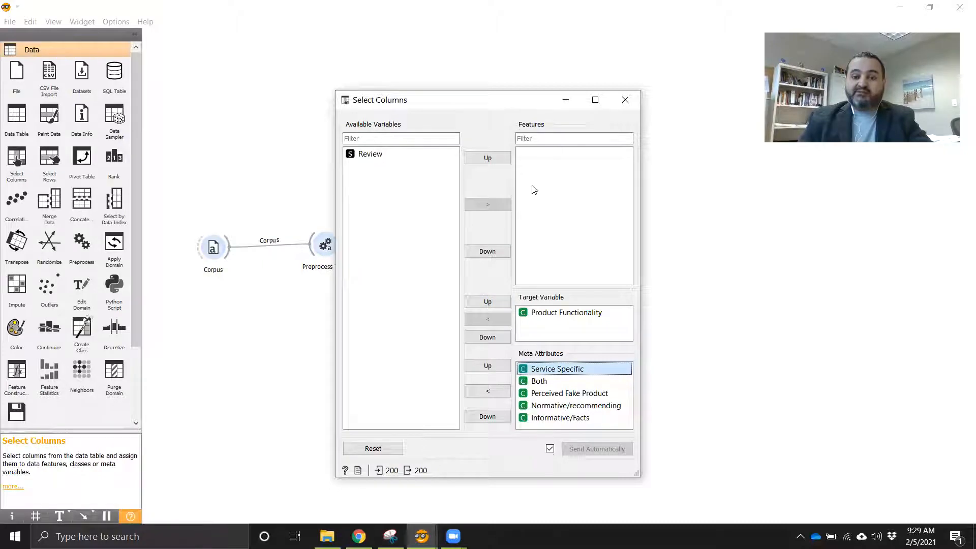
click(627, 99)
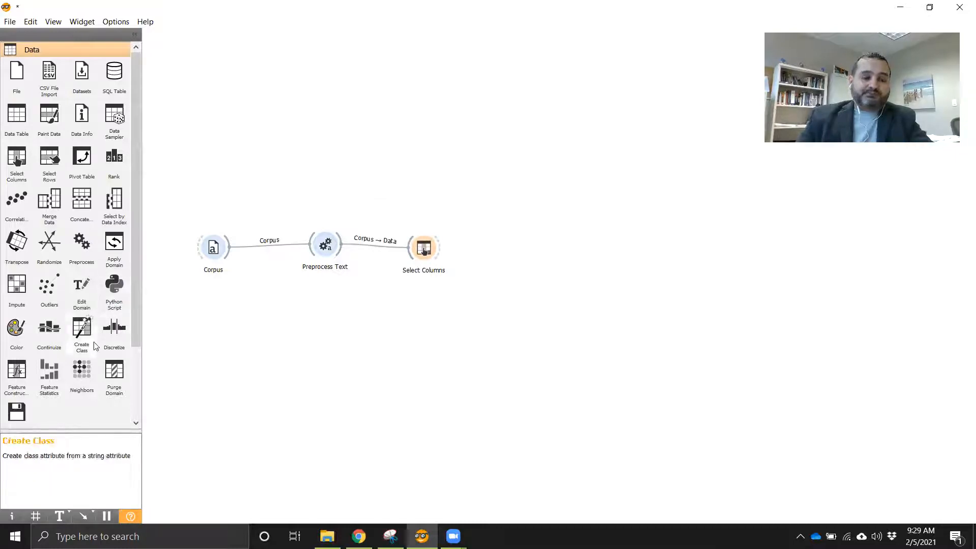
Step: Add a Bag of Words widget beside Select Columns, connect Select Columns to it, and check its term and document frequency options
scroll(76, 325, down, 2)
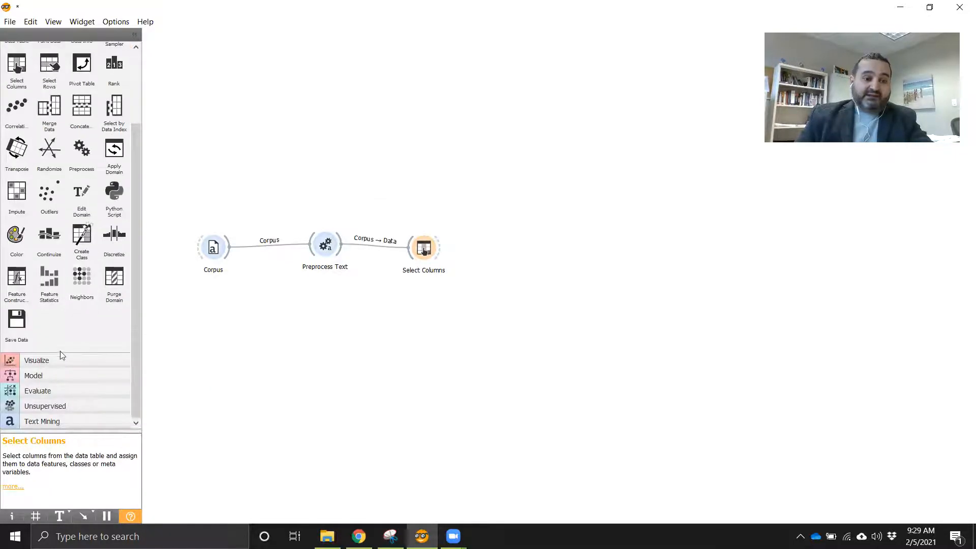
click(41, 421)
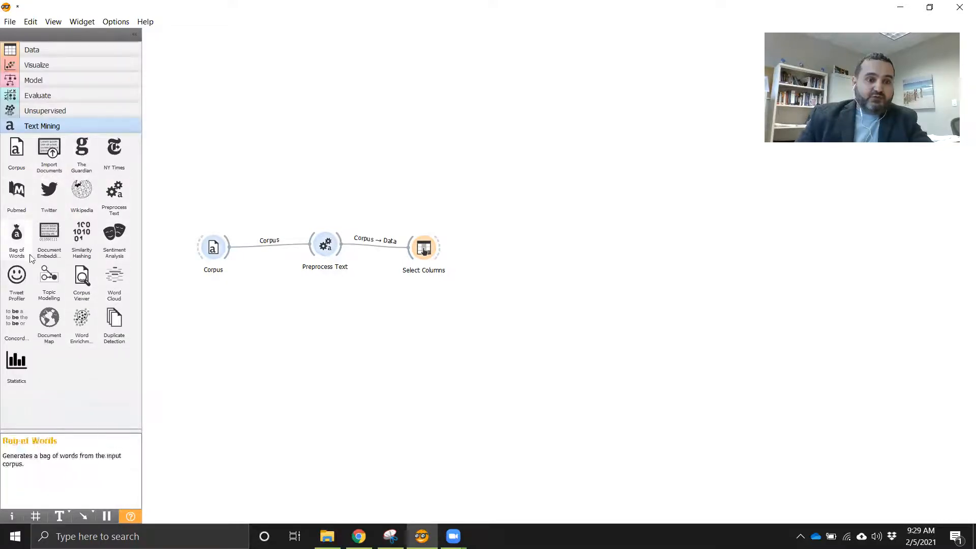
drag(19, 236, 514, 254)
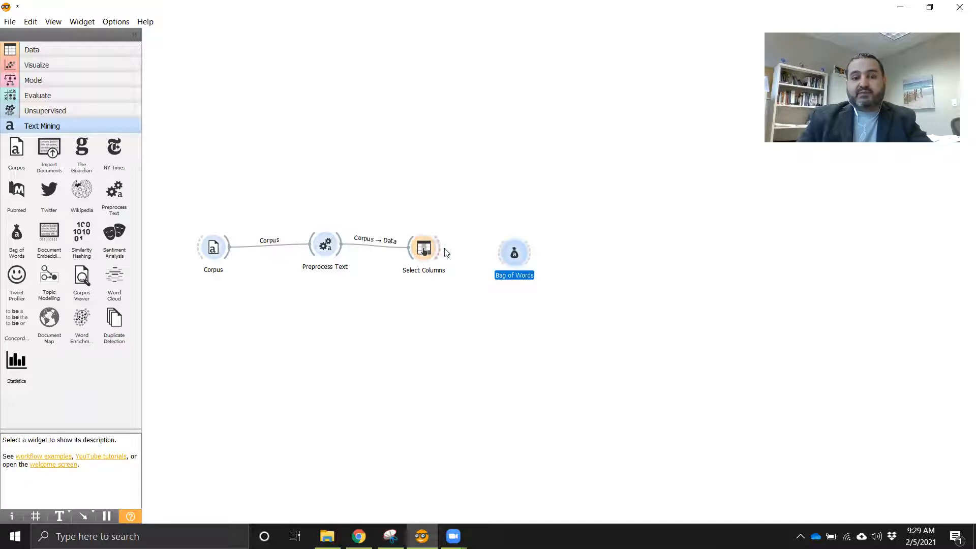
drag(442, 253, 514, 253)
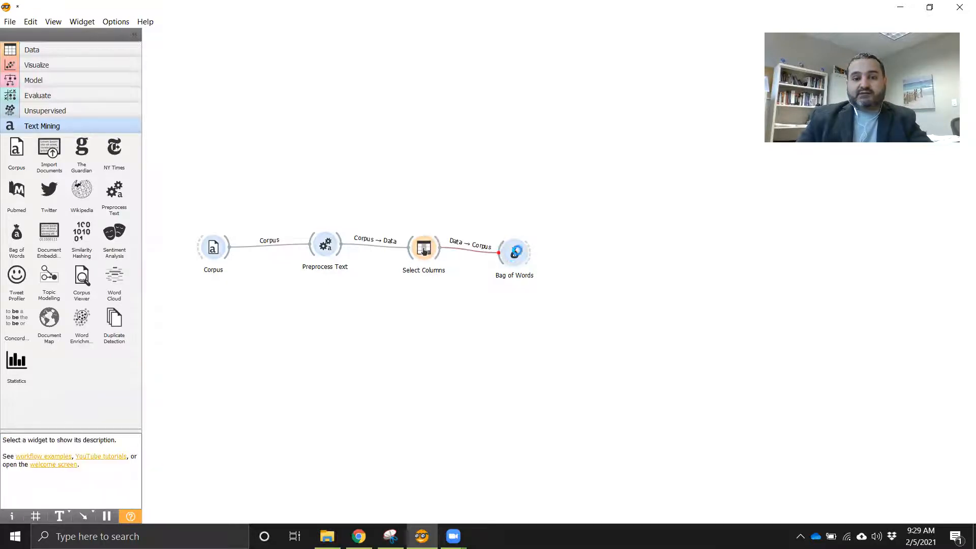
double_click(514, 252)
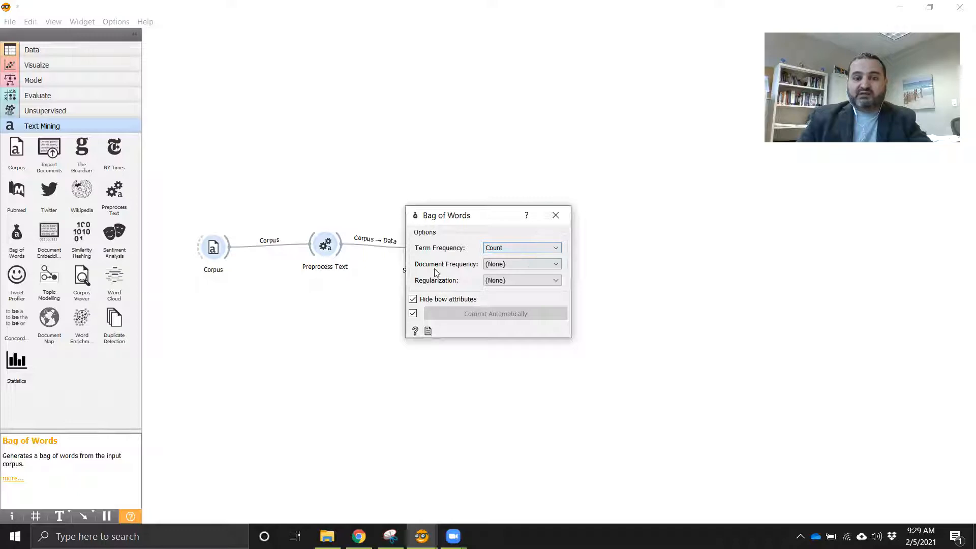
click(558, 218)
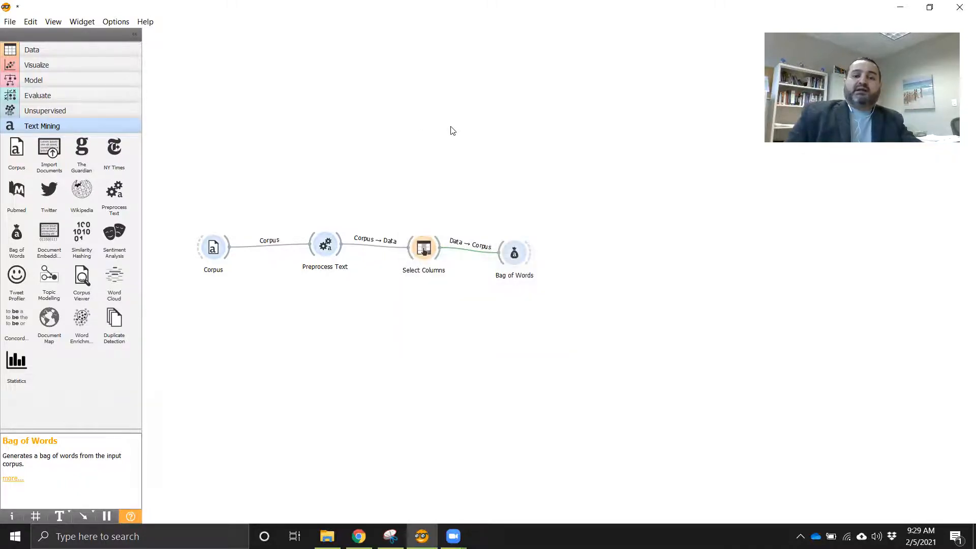
Step: Add Test and Score and Neural Network widgets after Bag of Words, and connect Bag of Words to Neural Network
click(43, 96)
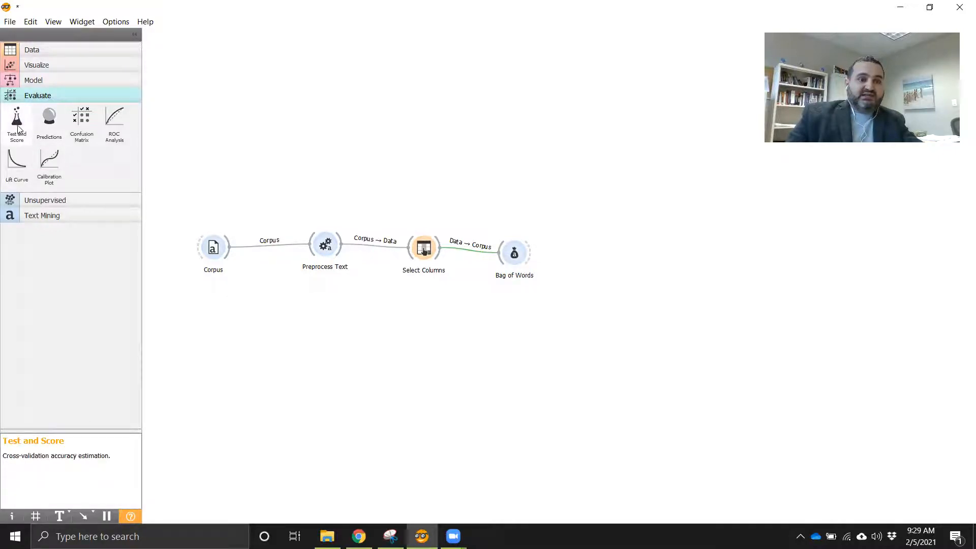
drag(17, 128, 681, 271)
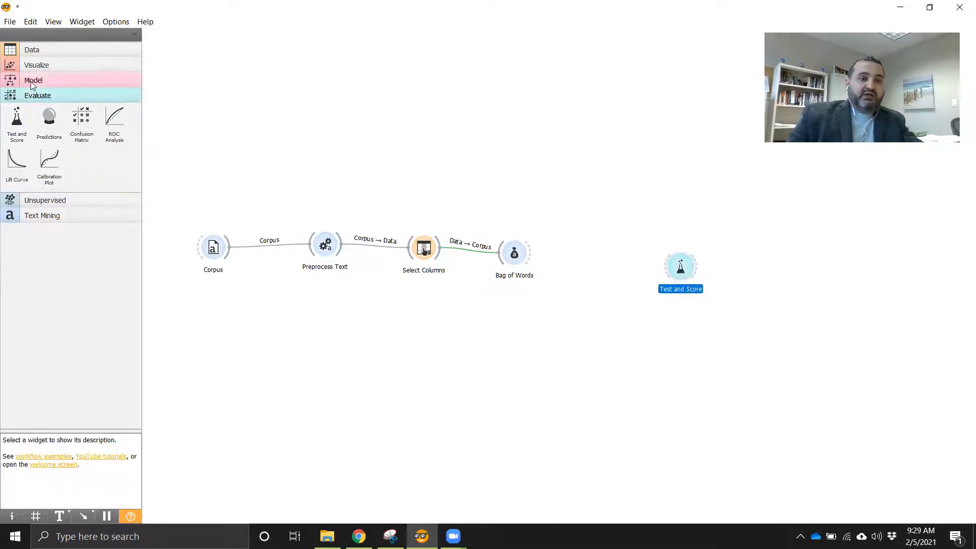
click(54, 81)
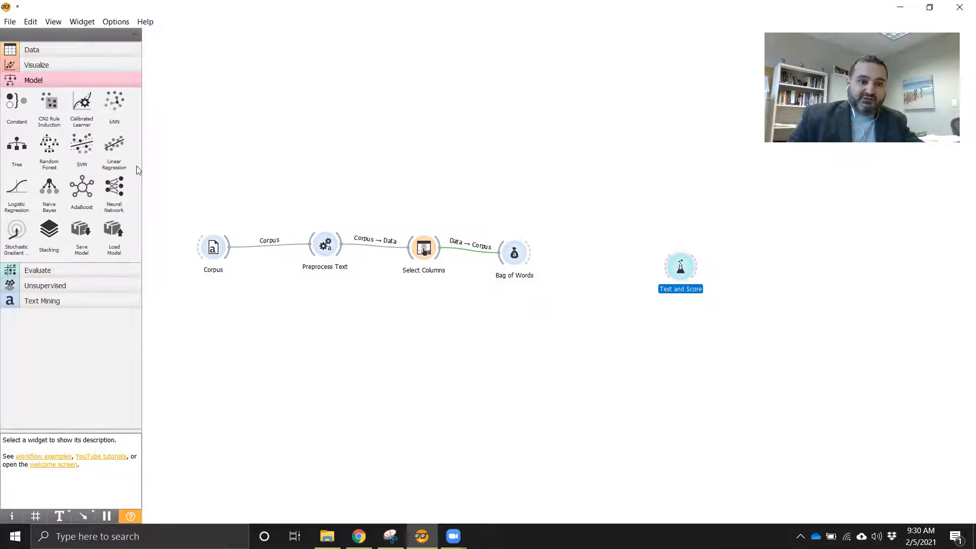
drag(105, 209, 579, 401)
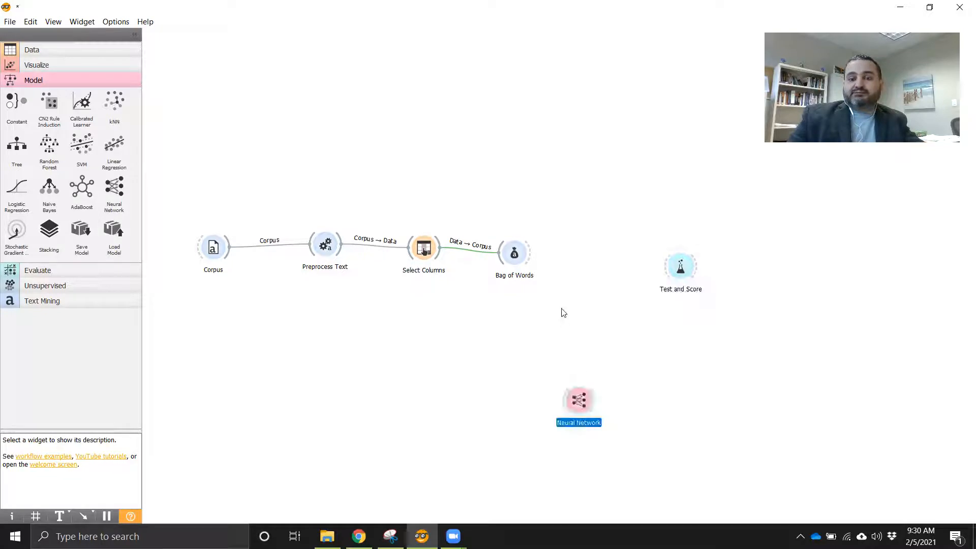
drag(531, 253, 567, 398)
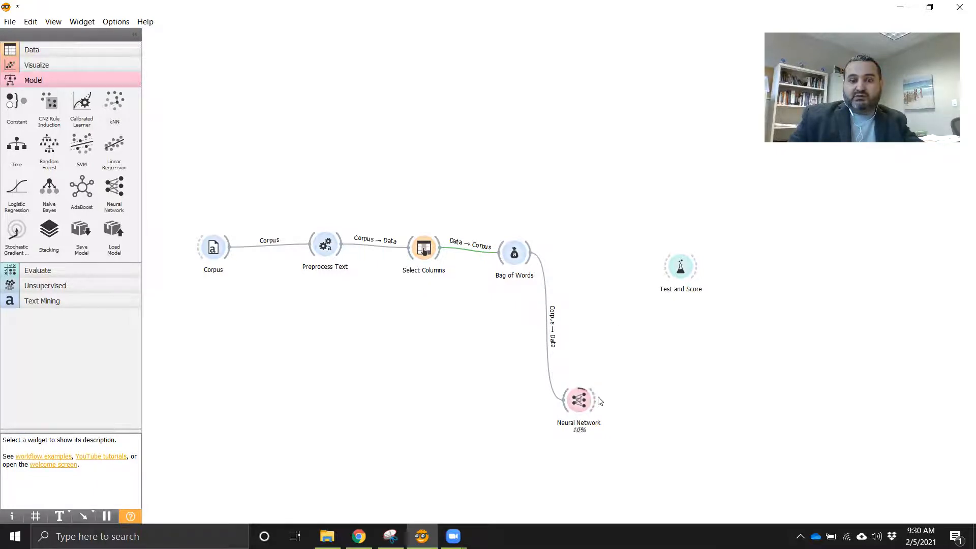
Step: Connect both Bag of Words and Neural Network to Test and Score
drag(527, 248, 666, 265)
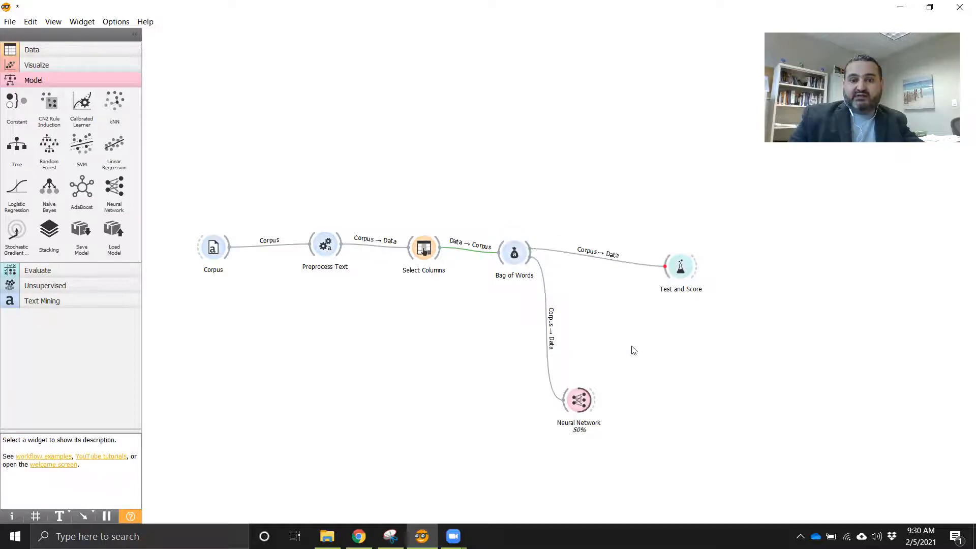
drag(596, 402, 668, 261)
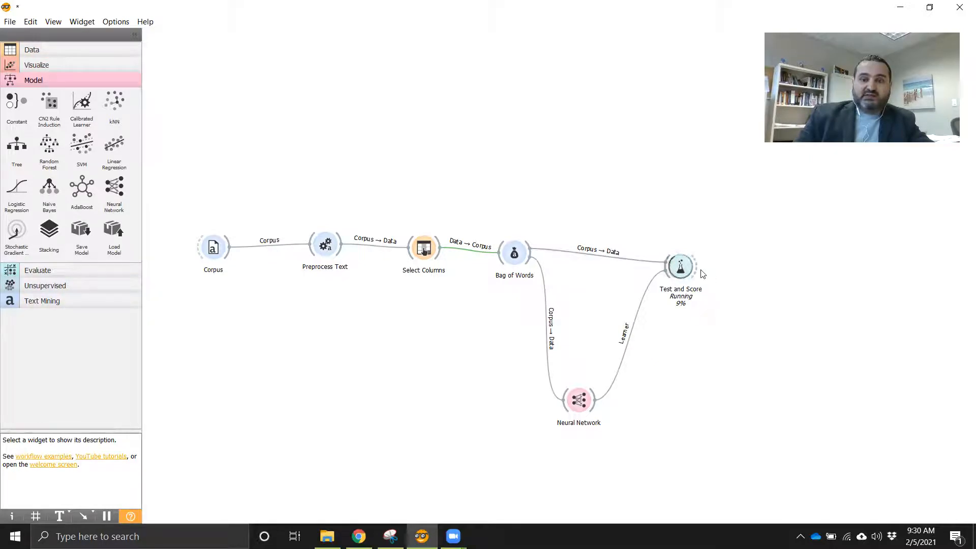
Step: Add a second Corpus widget above the workflow and load the All Reviews Only file from the Analysis folder into it
click(30, 303)
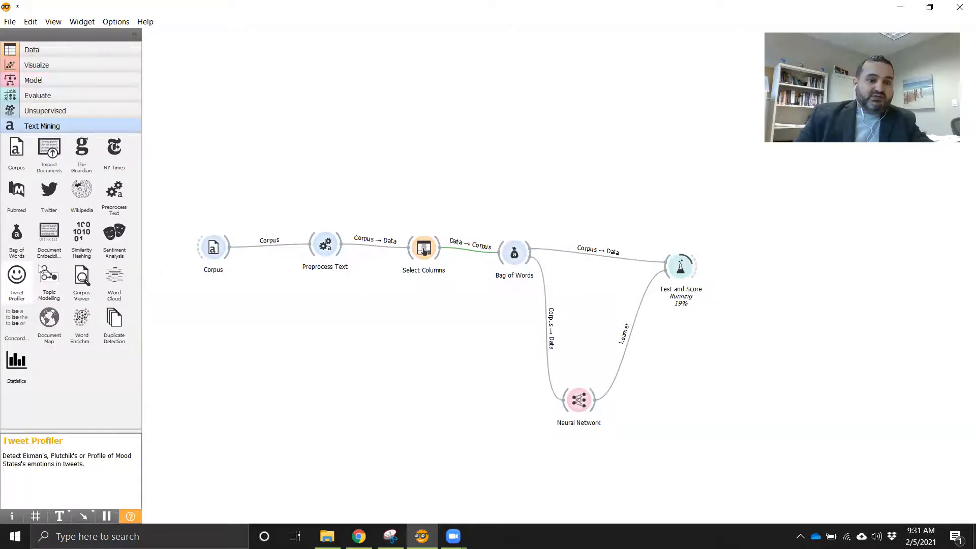
drag(15, 147, 301, 33)
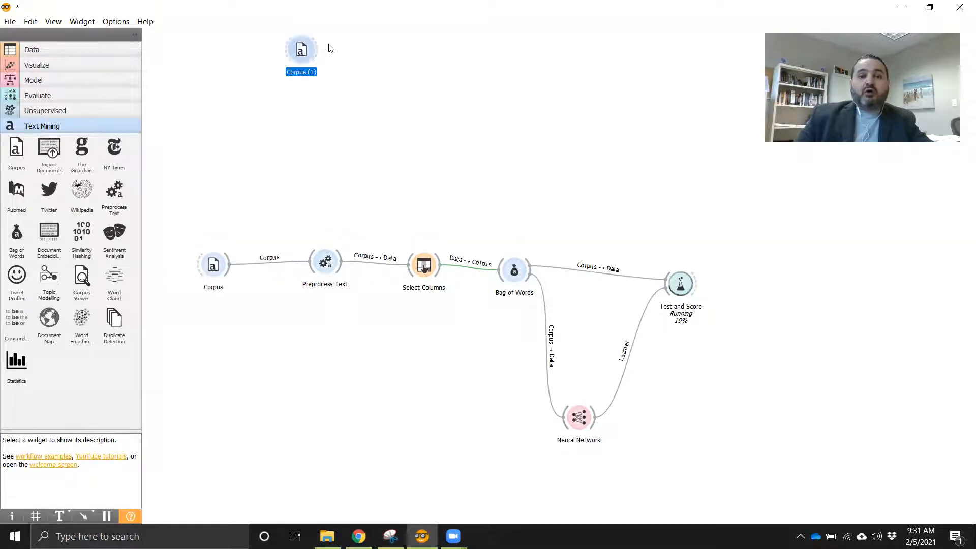
double_click(301, 51)
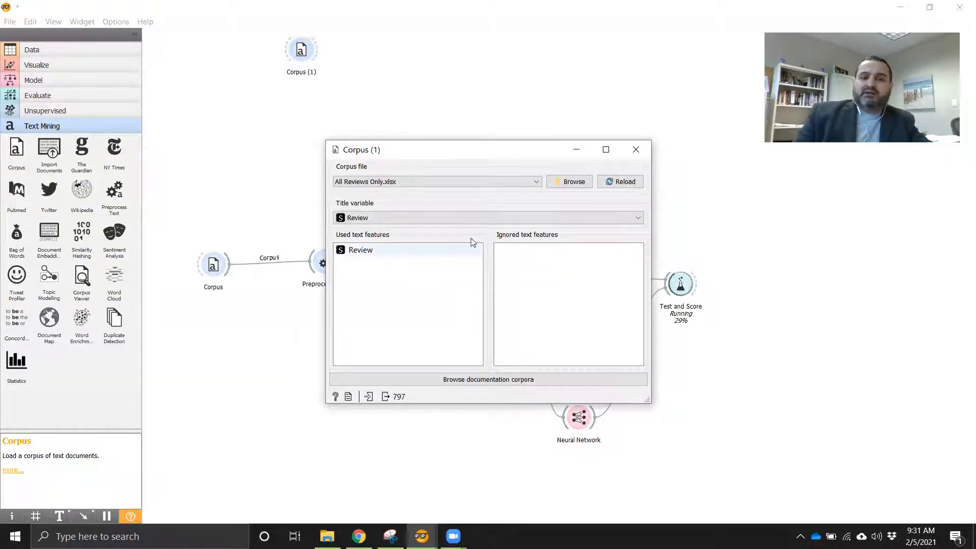
click(578, 187)
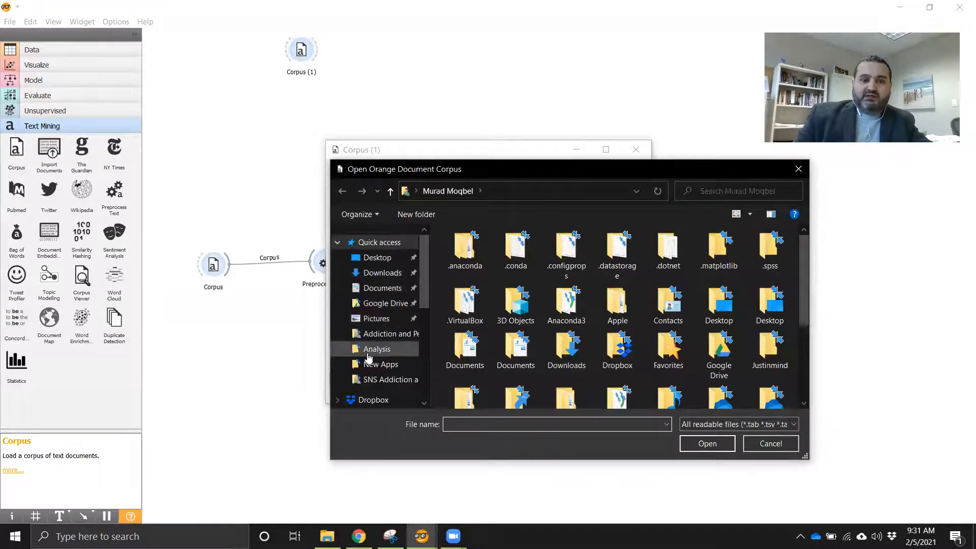
click(369, 352)
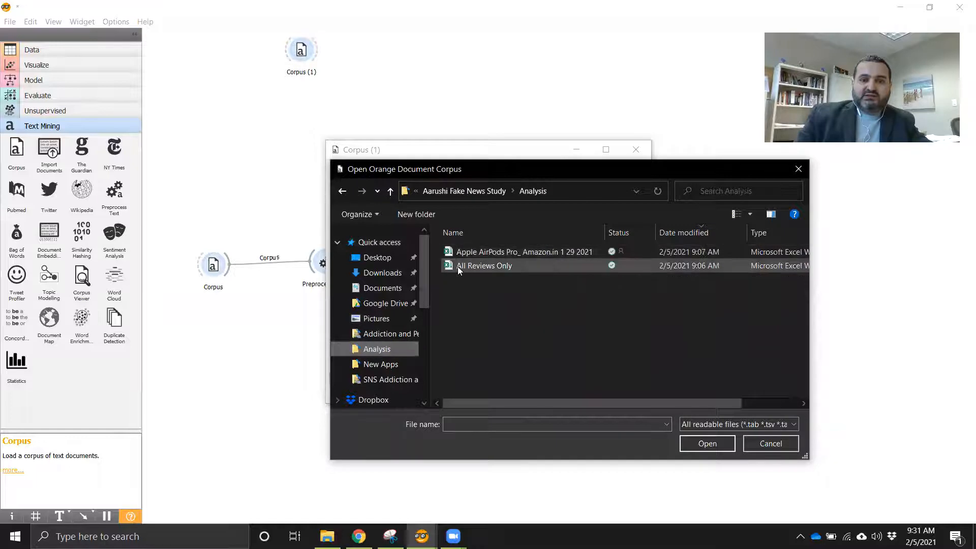
click(457, 266)
click(703, 444)
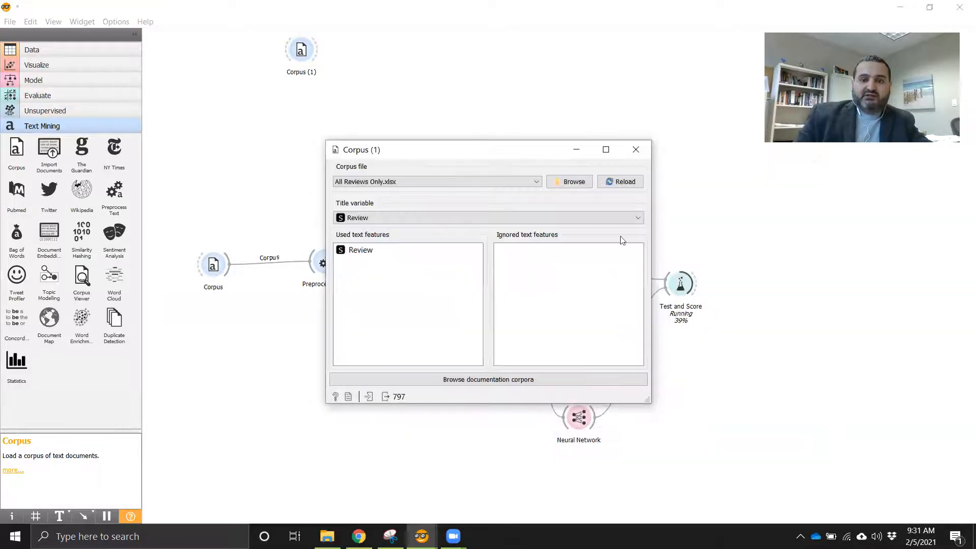
click(635, 150)
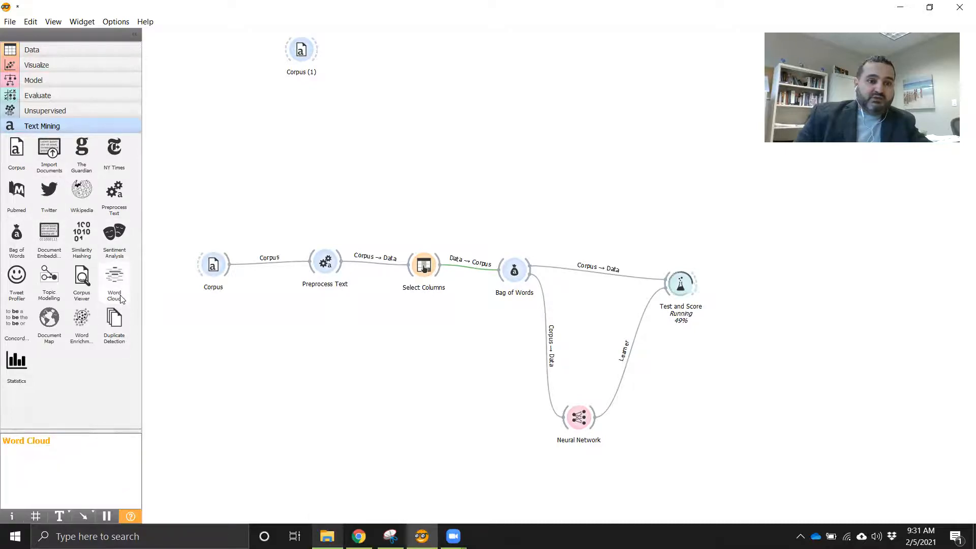
Step: Add a Corpus Viewer widget beside Corpus (1), connect Corpus (1) to it, and open the viewer to check its contents
drag(87, 283, 374, 84)
drag(318, 56, 383, 90)
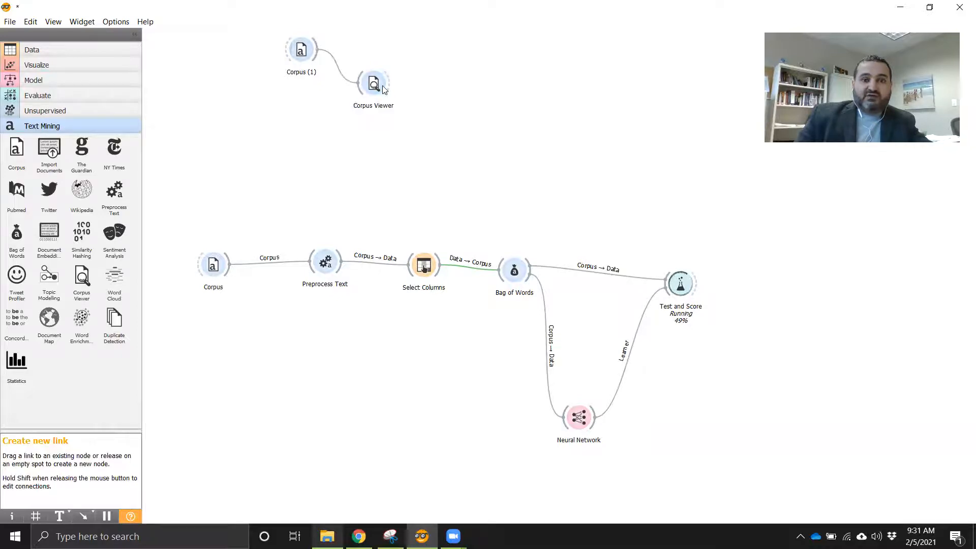
double_click(374, 83)
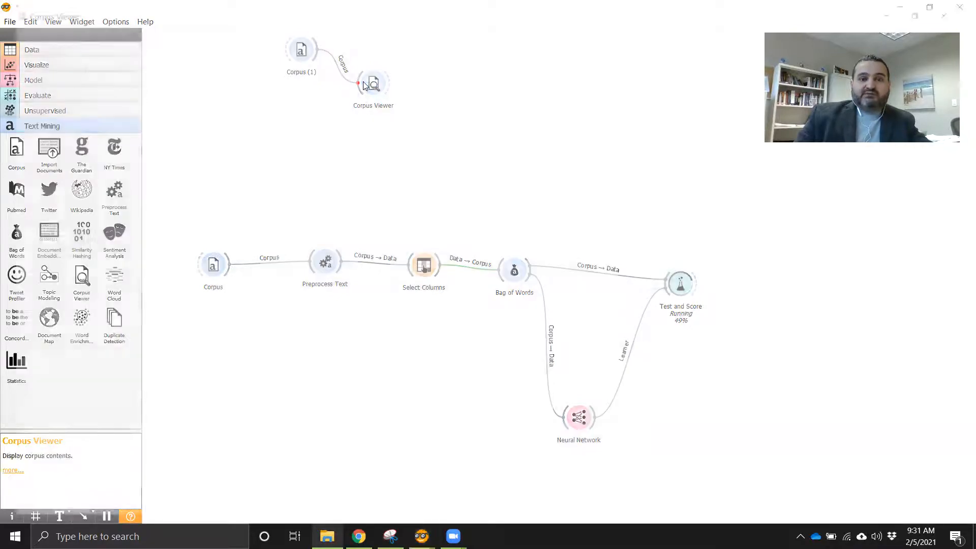
click(959, 7)
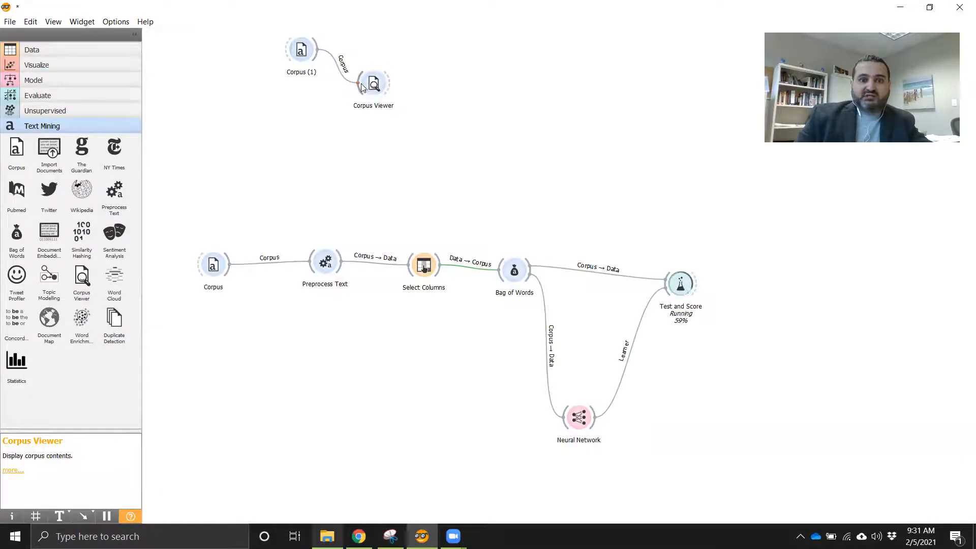
double_click(372, 83)
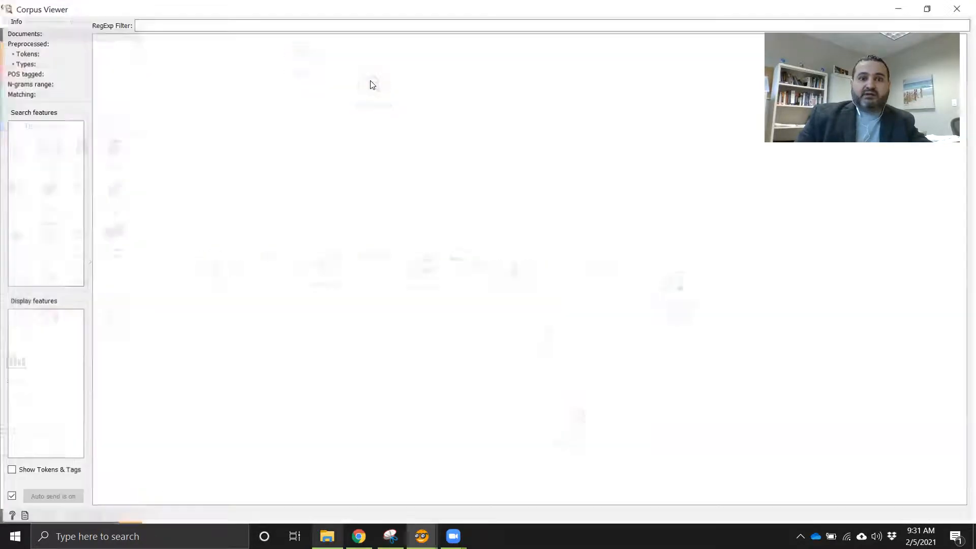
click(960, 8)
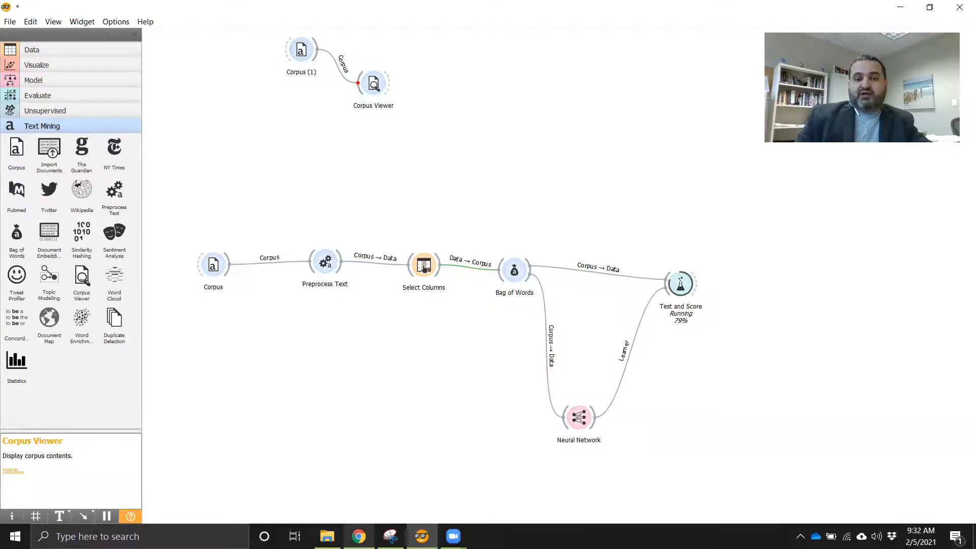
Step: Open the All Reviews Only workbook in Excel, look through its Review column, and return to Orange
click(327, 536)
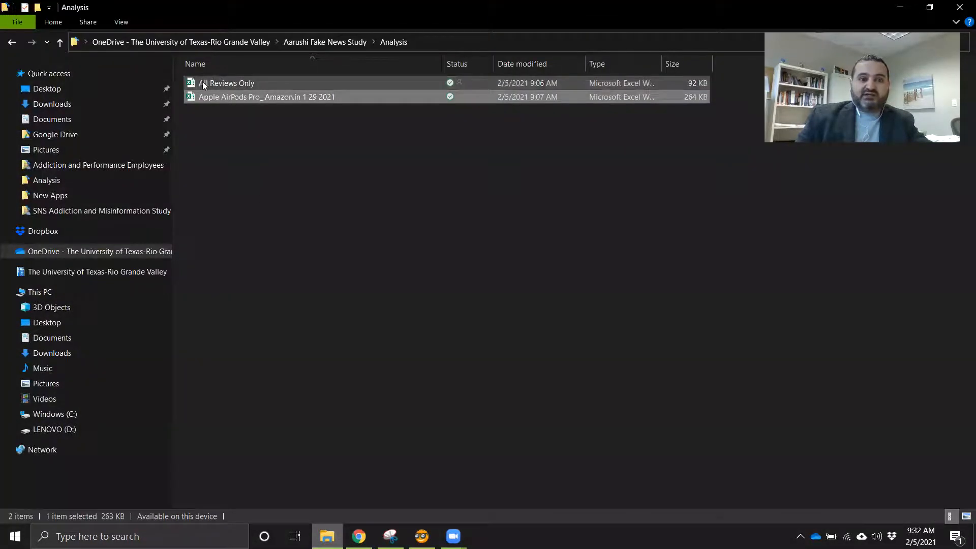
click(202, 84)
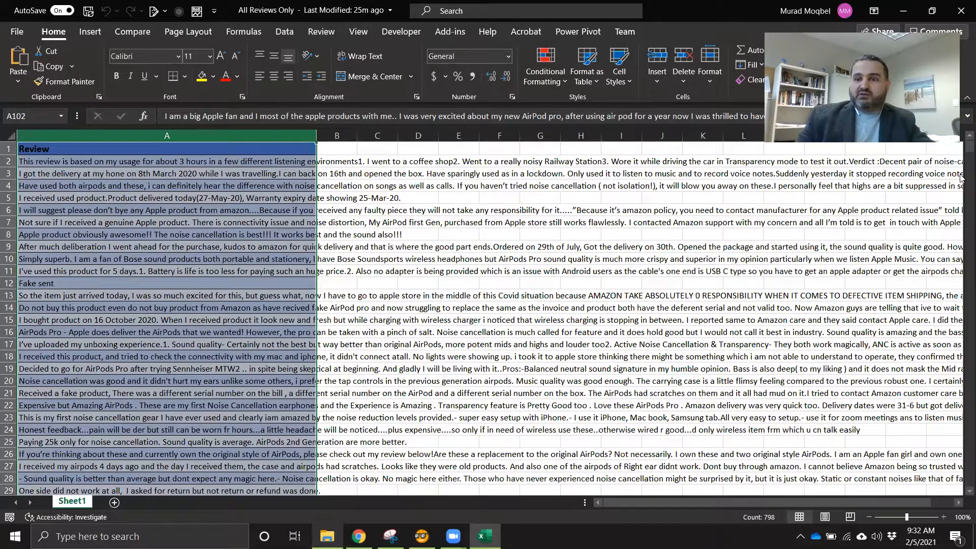
scroll(962, 175, down, 7)
drag(960, 218, 968, 480)
scroll(38, 460, down, 2)
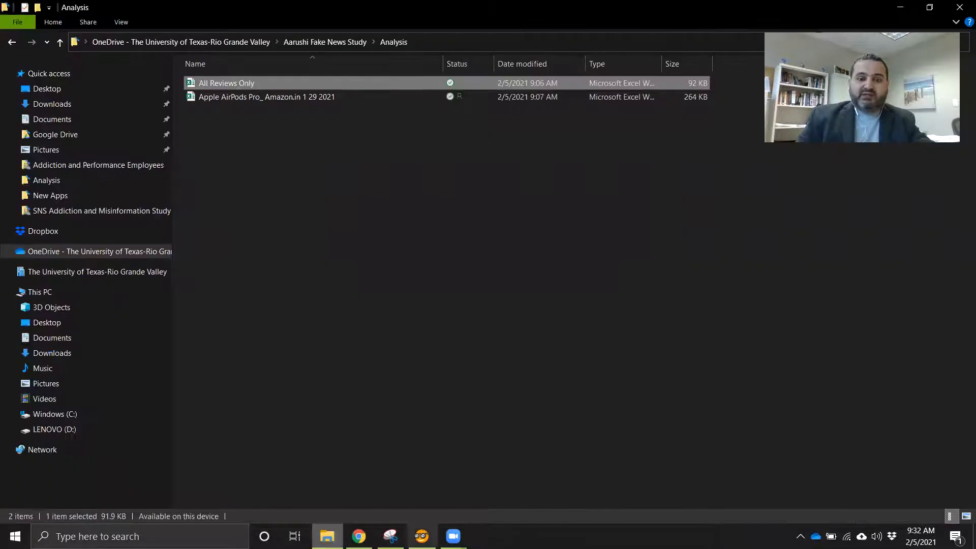
click(421, 536)
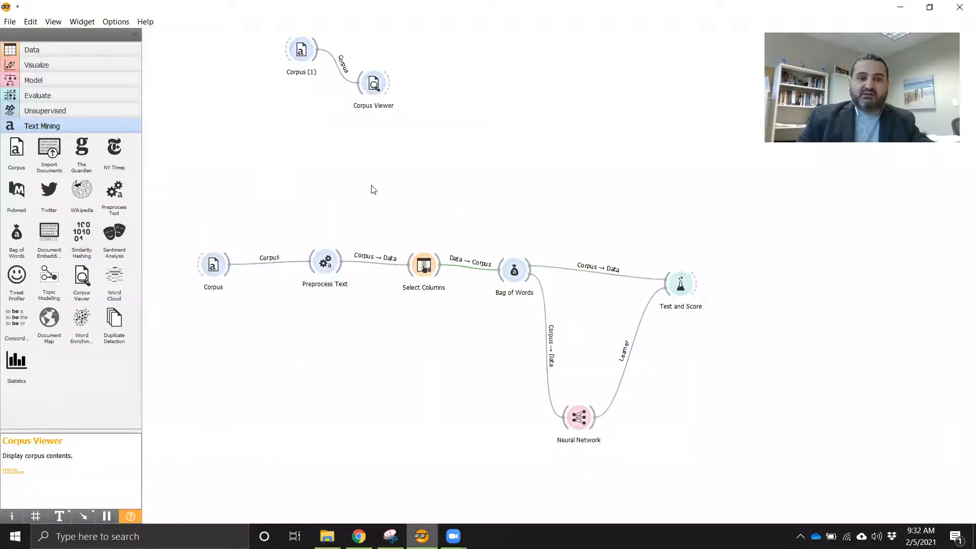
Step: Browse the loaded reviews in Corpus Viewer, then close it
double_click(373, 86)
scroll(198, 268, down, 10)
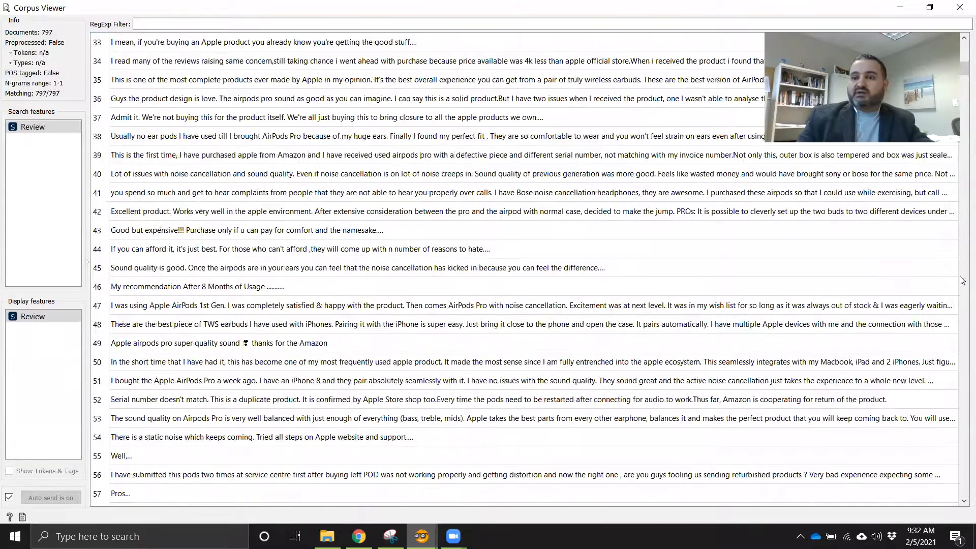
scroll(952, 366, down, 5)
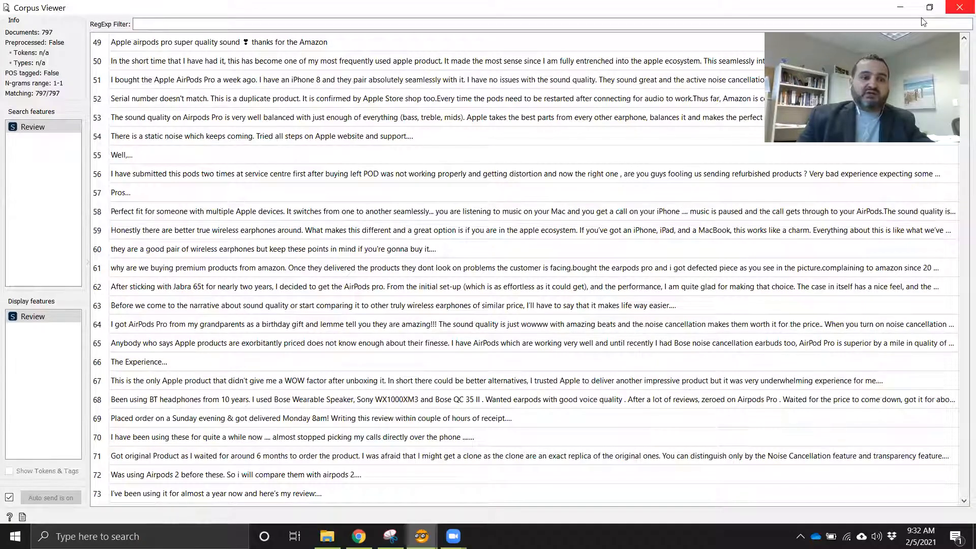
scroll(173, 331, down, 20)
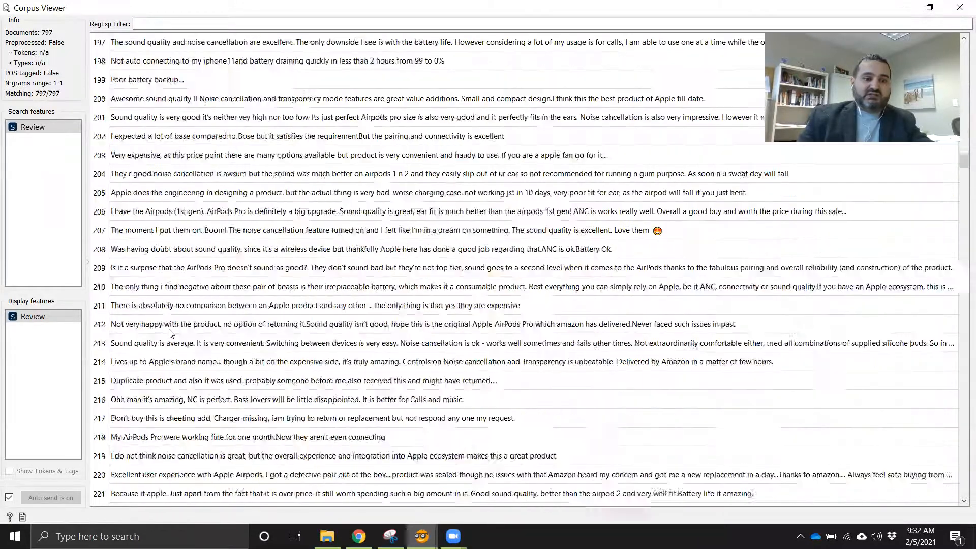
scroll(168, 332, down, 20)
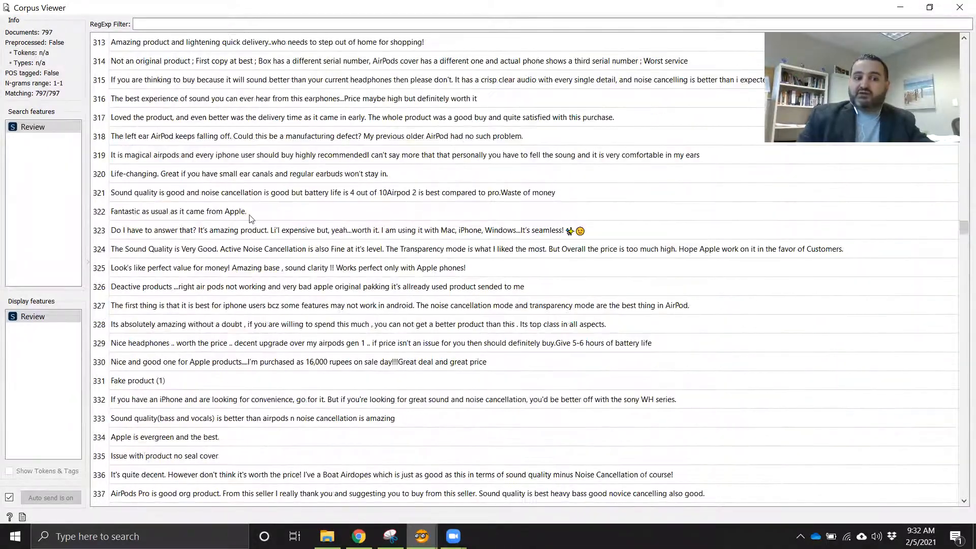
scroll(158, 389, down, 9)
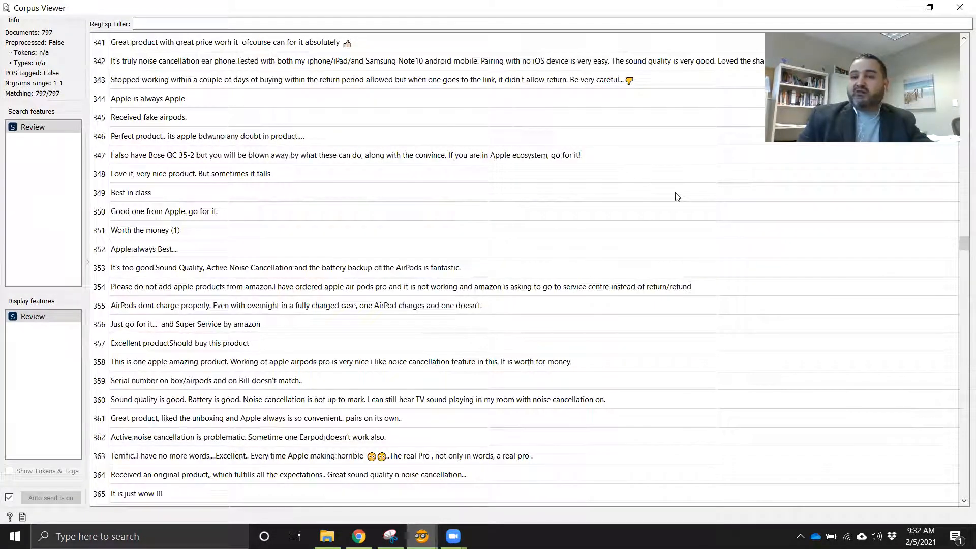
click(959, 8)
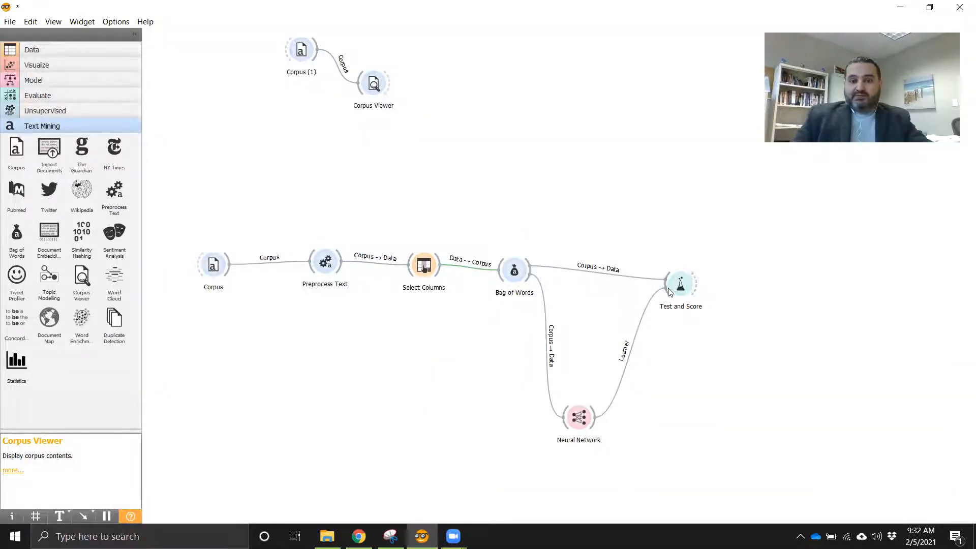
Step: Check the sampling settings and the Neural Network evaluation results in Test and Score, then close it
double_click(681, 284)
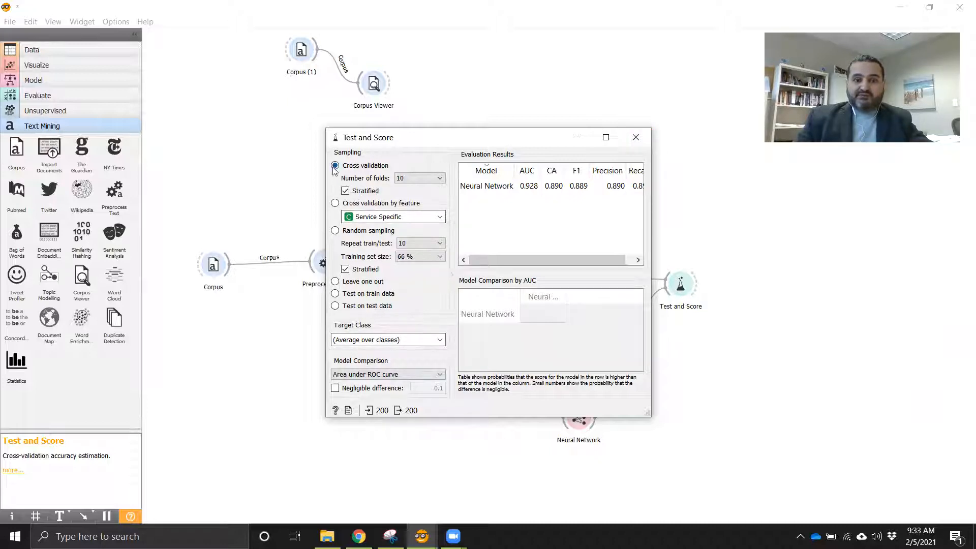
click(637, 137)
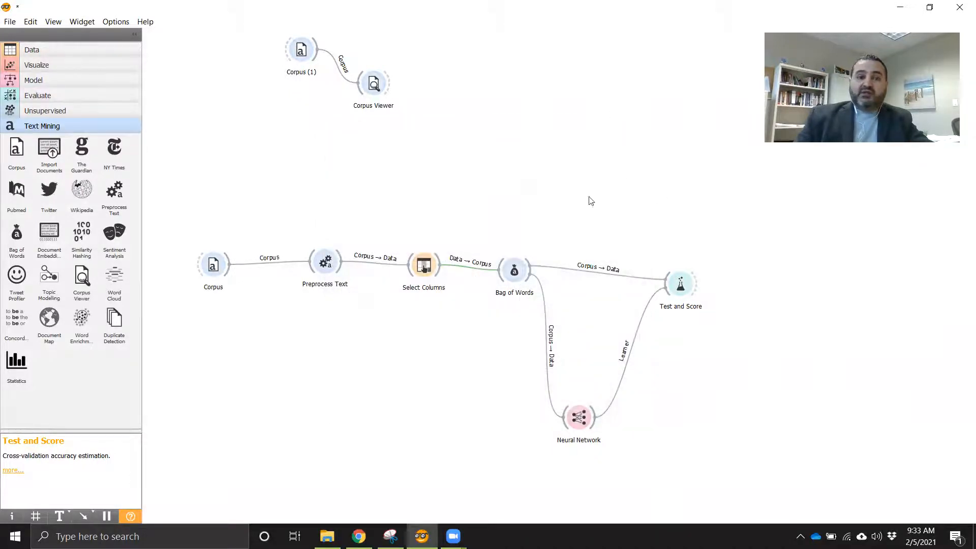
Step: Stack Corpus (1) above Corpus Viewer, and add a Predictions widget above Test and Score with Neural Network connected to it
drag(376, 85, 329, 140)
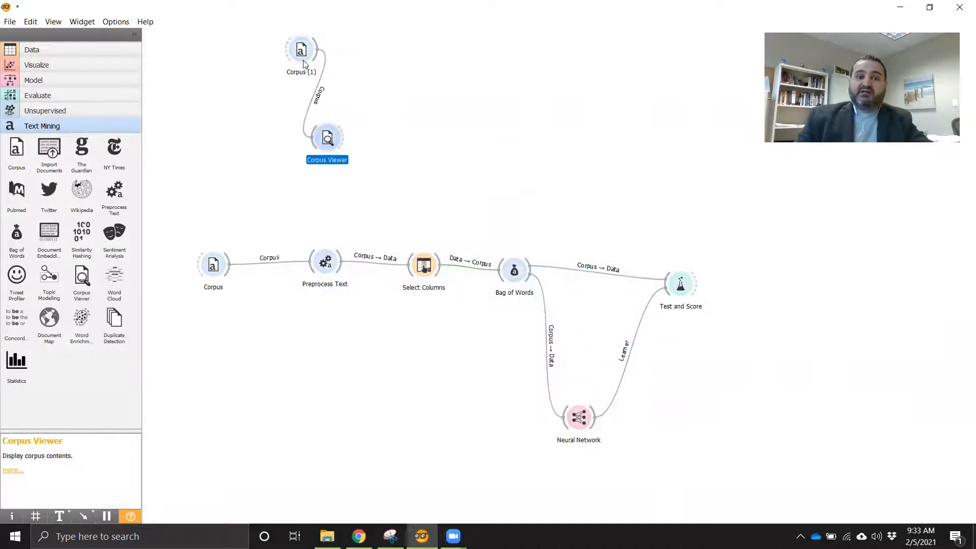
drag(309, 51, 331, 49)
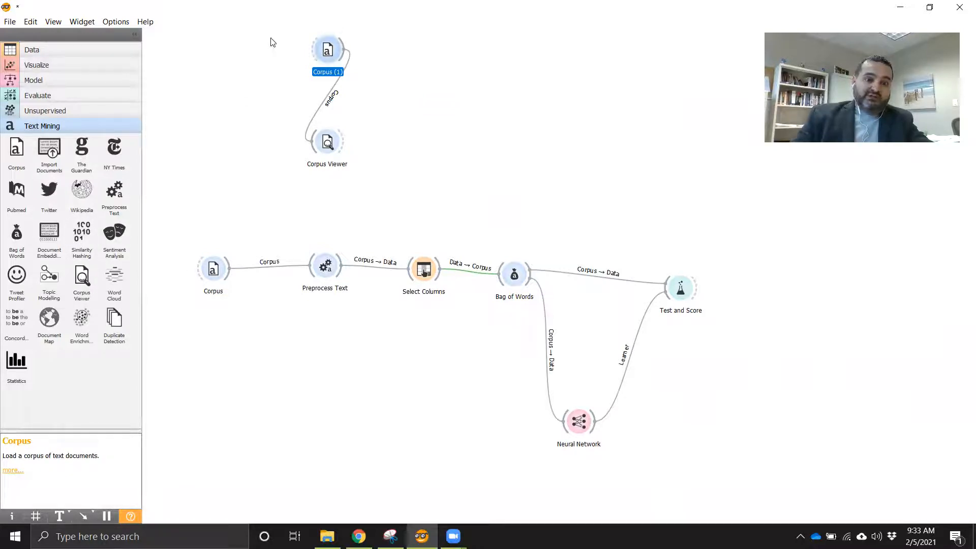
click(36, 96)
drag(49, 121, 677, 113)
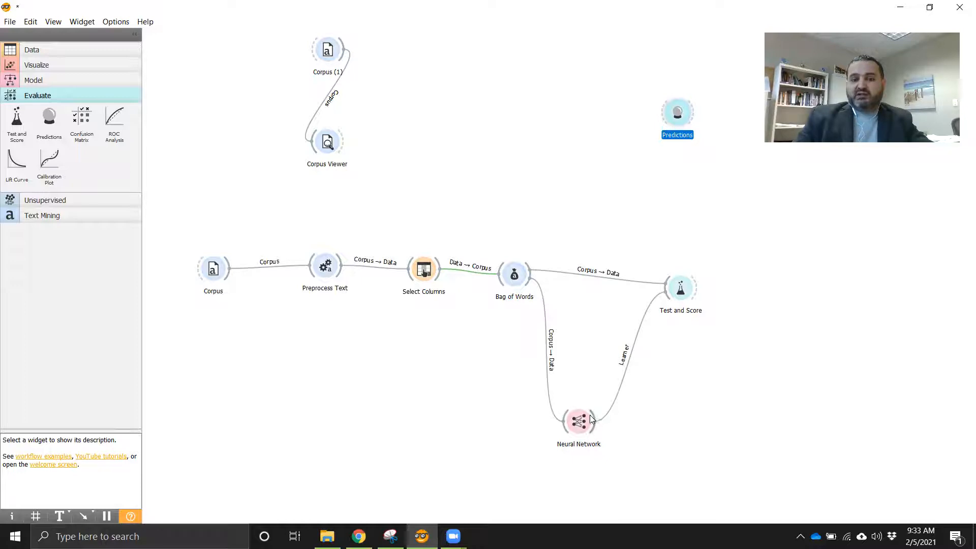
drag(591, 419, 661, 112)
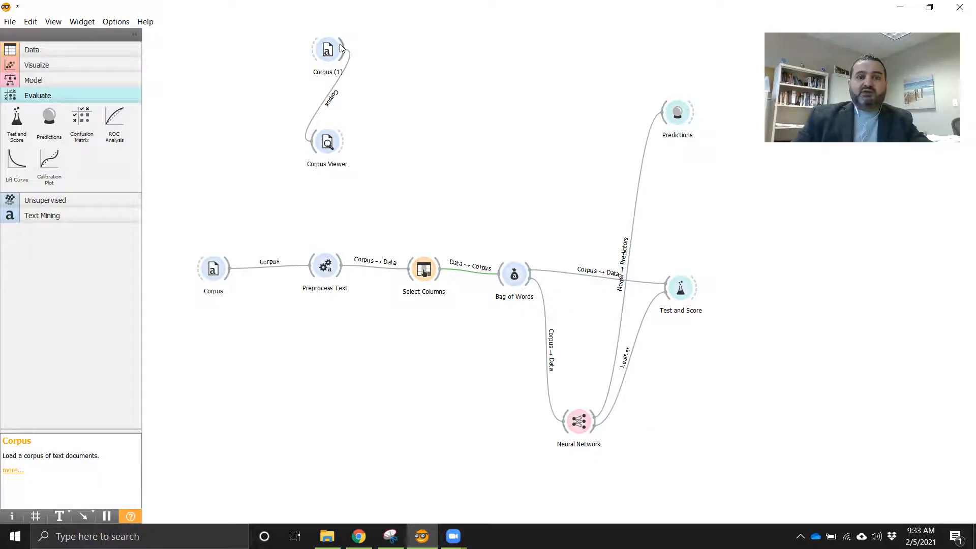
Step: Remove the Corpus Viewer widget and connect Corpus (1) to Predictions
right_click(324, 134)
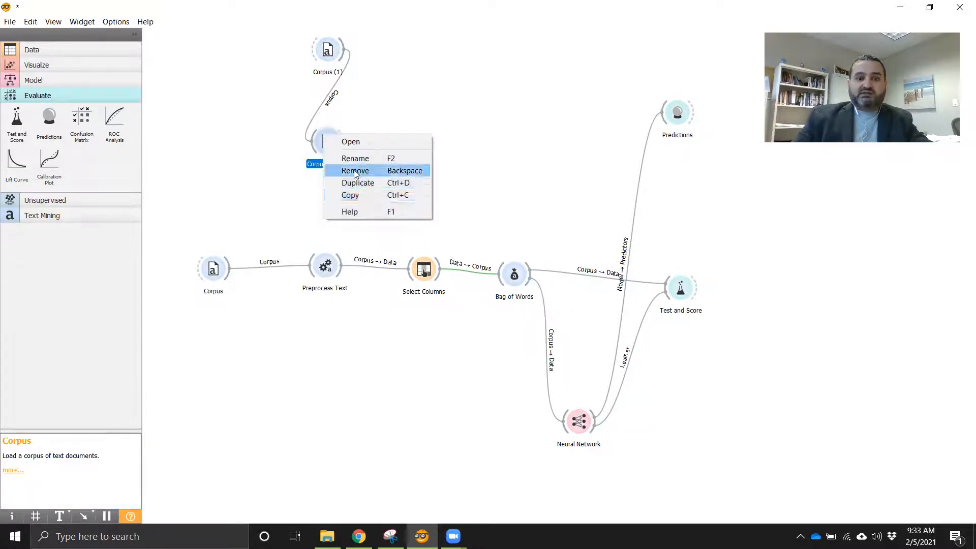
click(354, 171)
drag(341, 50, 666, 106)
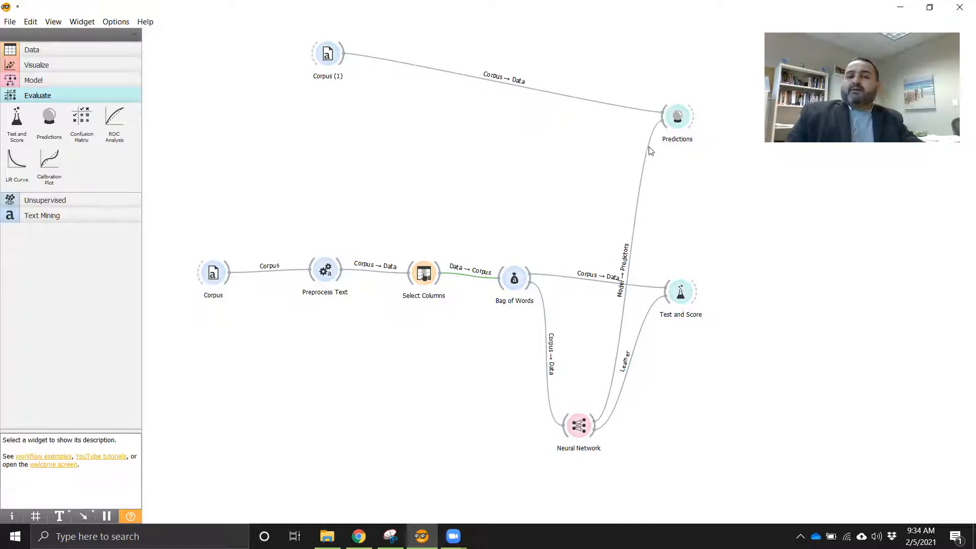
Step: Open Predictions, show the probabilities for classes 0 and 1, and widen the Review column to display the full review text
double_click(676, 119)
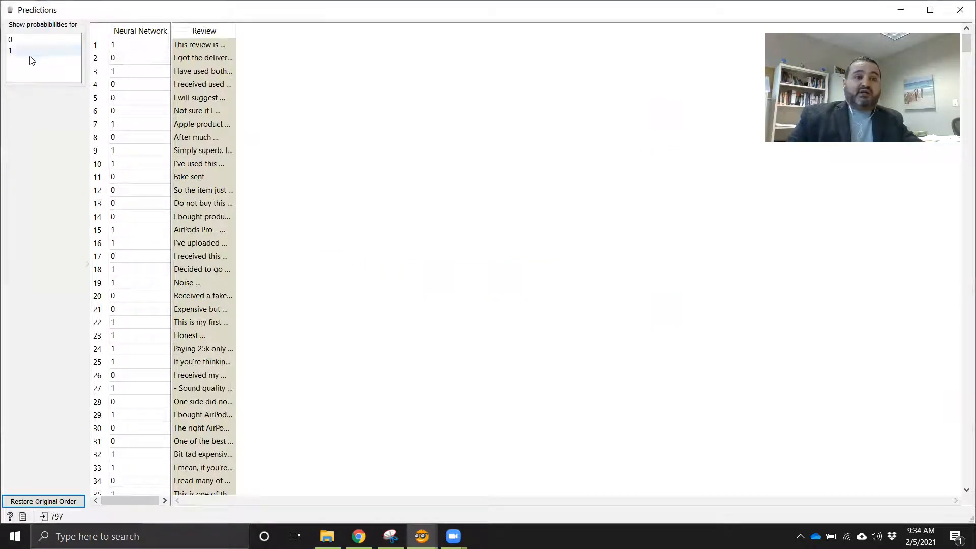
drag(24, 57, 22, 38)
drag(171, 31, 171, 31)
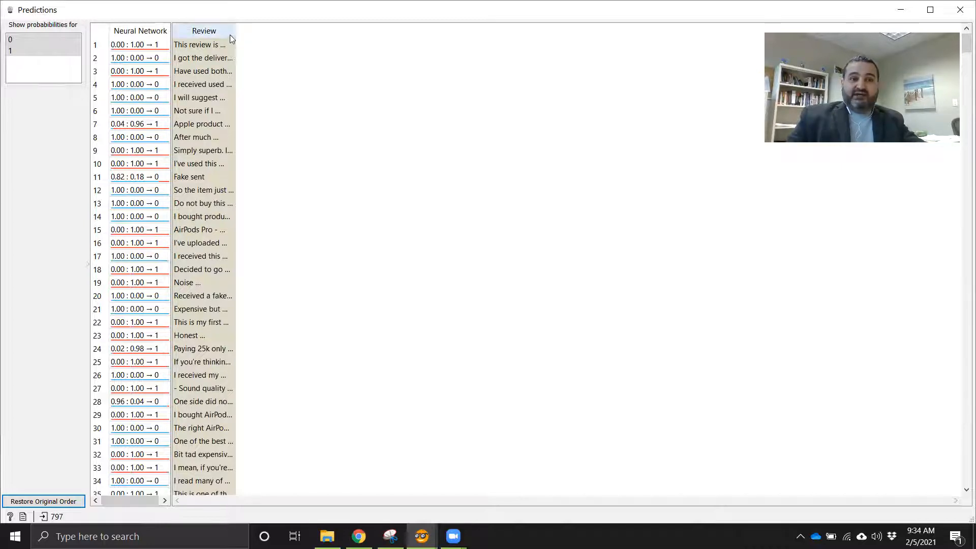
drag(234, 29, 311, 33)
double_click(310, 33)
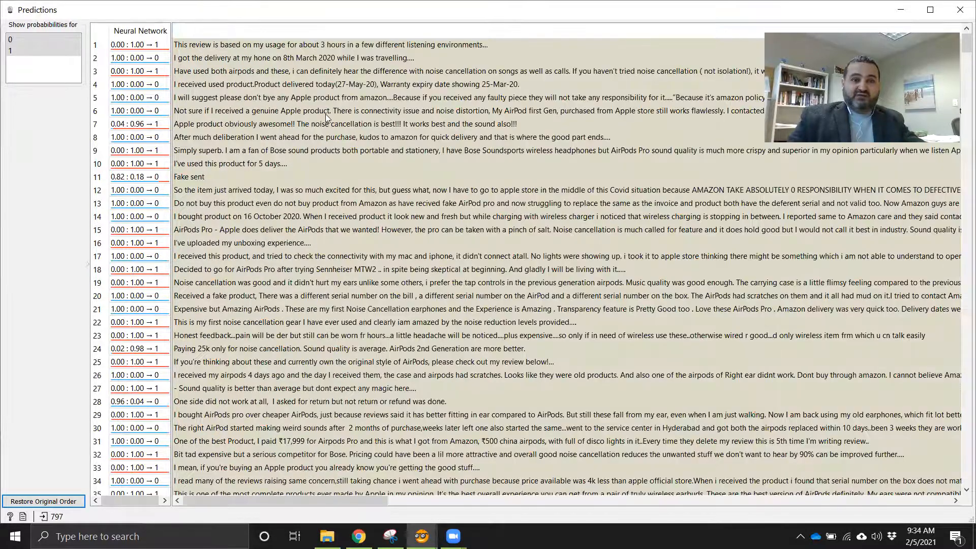
Step: Look over the predicted classes and probabilities for the reviews, and close the Predictions window
scroll(175, 247, down, 3)
scroll(175, 243, up, 3)
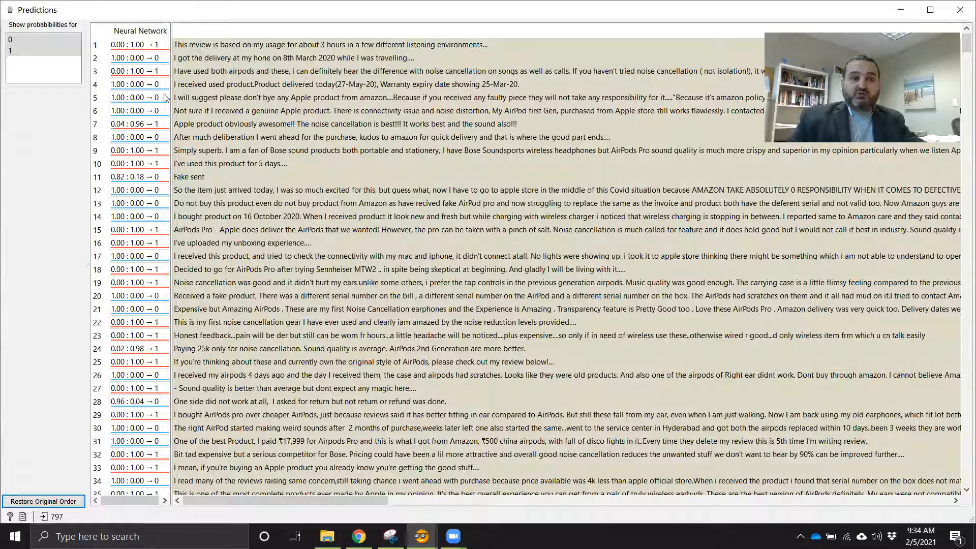
click(956, 14)
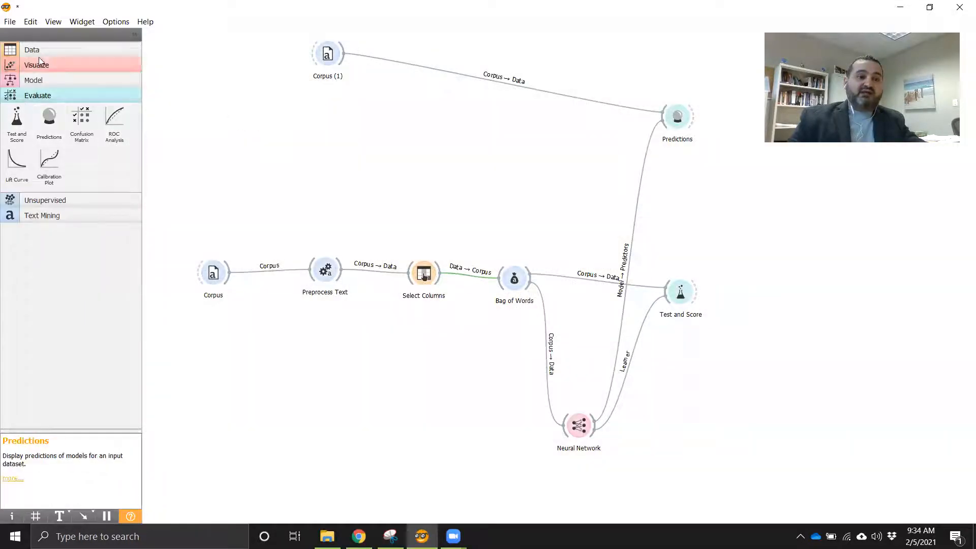
Step: Add a Save Data widget below Predictions and connect Predictions to it
click(40, 51)
scroll(21, 396, down, 1)
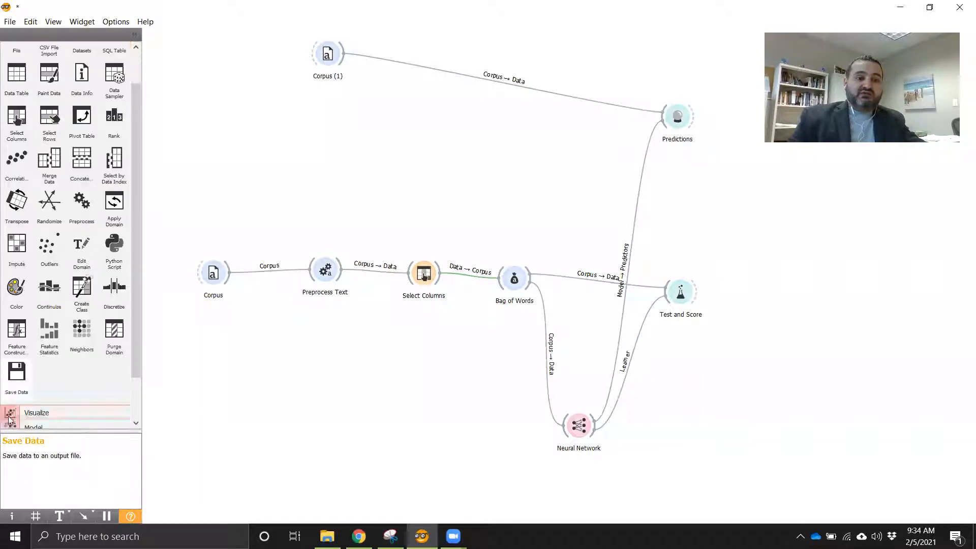
drag(18, 377, 716, 178)
drag(694, 124, 727, 188)
Step: Save the predictions through Save Data as a CSV file named Product Functionality in the Analysis folder, and close the widget's window
double_click(724, 187)
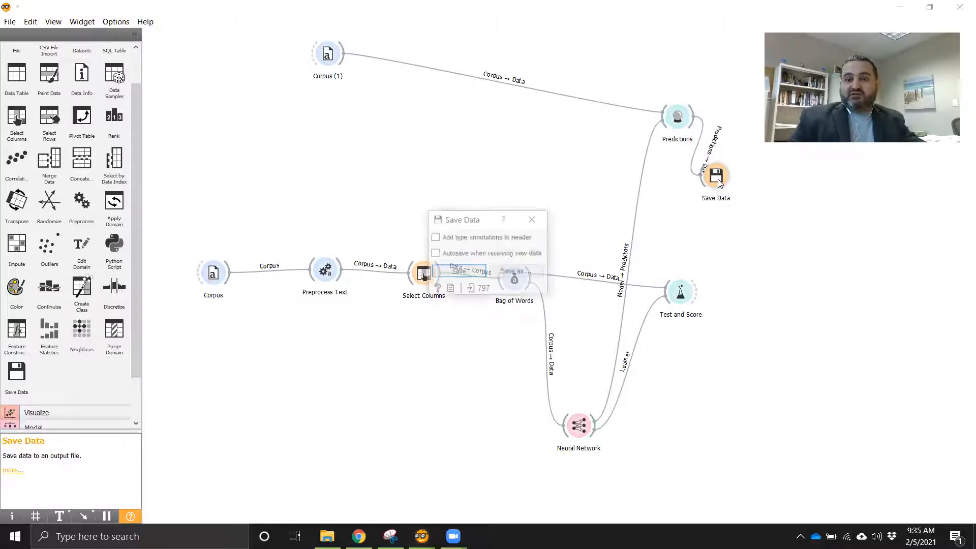
click(522, 273)
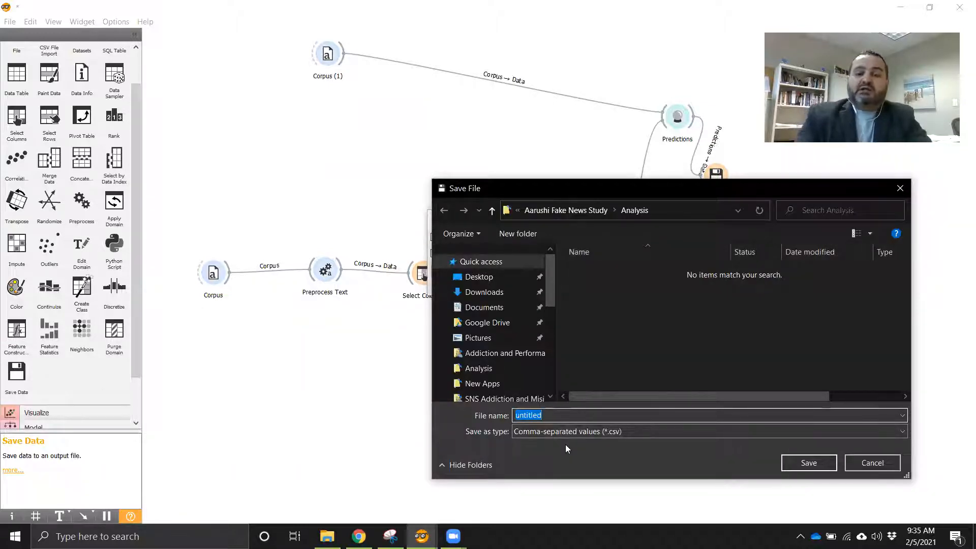
text(Produc)
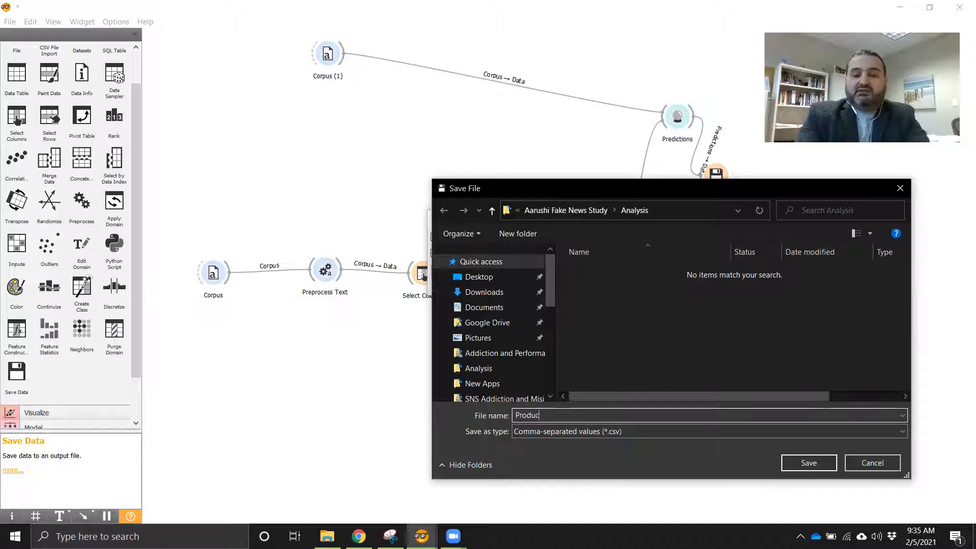
text(t Functionality)
click(805, 465)
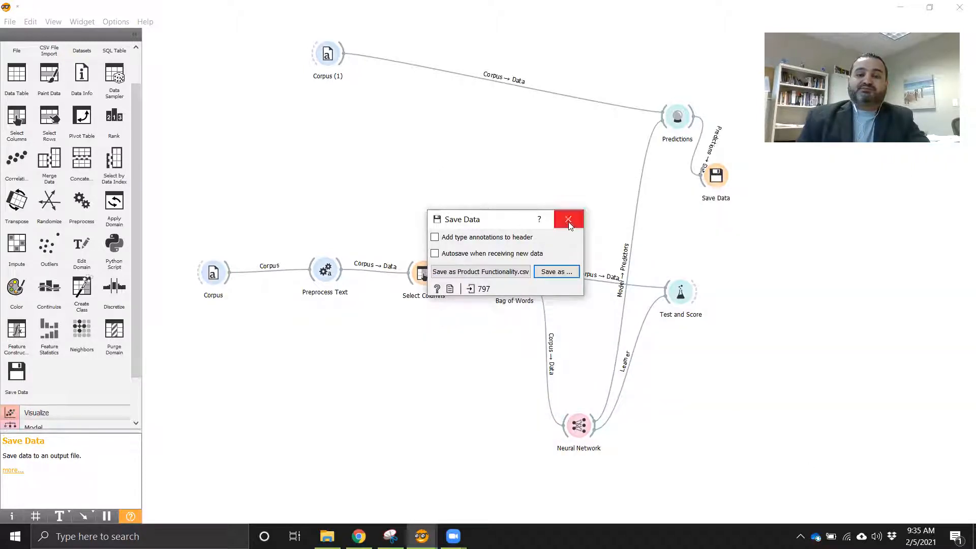
click(569, 217)
Step: Switch to File Explorer, open the Product Functionality file in Excel, and widen column B to fit its header
click(326, 536)
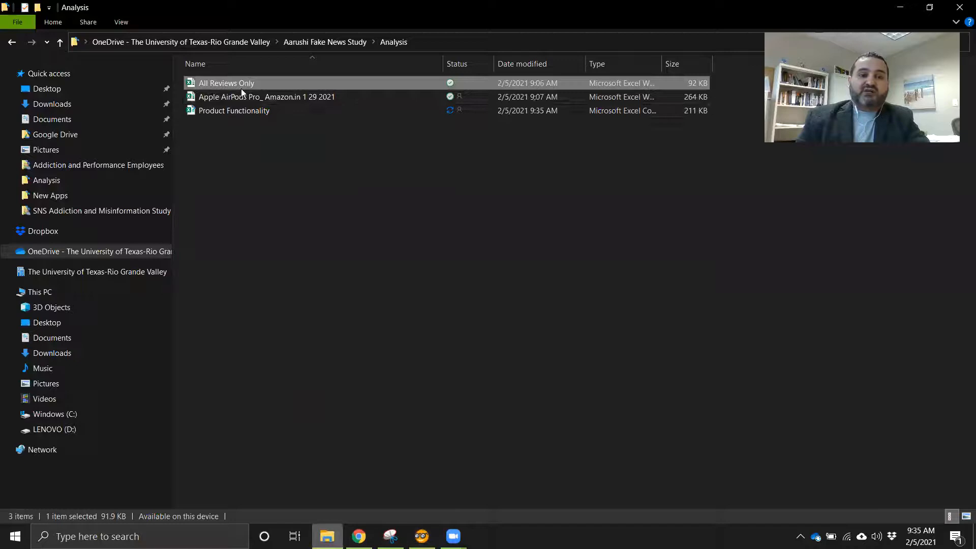
click(258, 111)
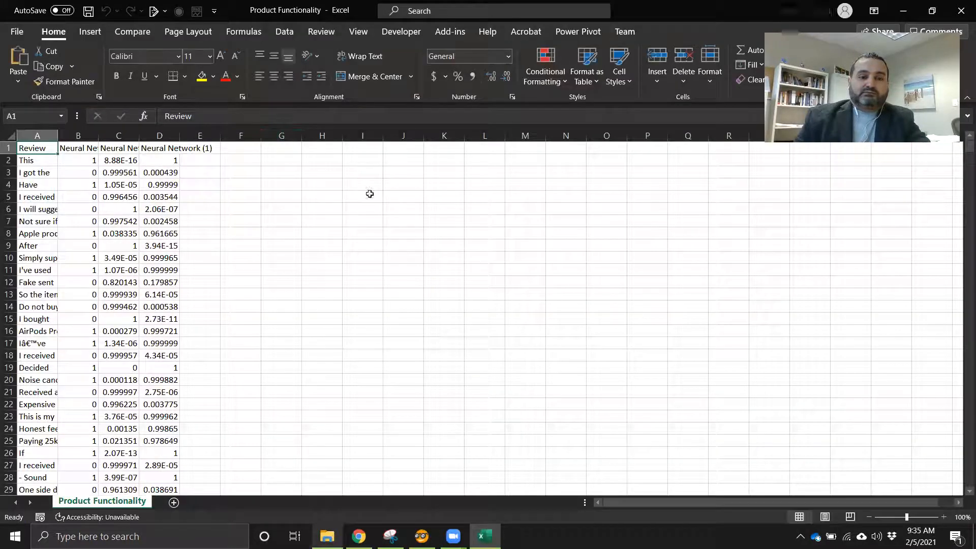
click(91, 159)
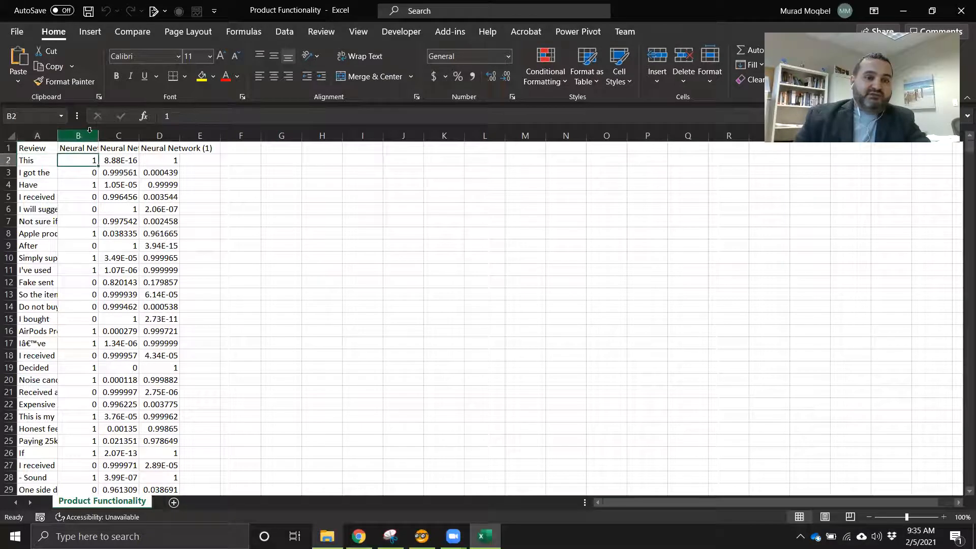
double_click(98, 135)
Step: Copy the predicted classes in column B from B201 down to the last row, B798
drag(103, 160, 102, 234)
scroll(102, 347, down, 5)
scroll(103, 347, down, 20)
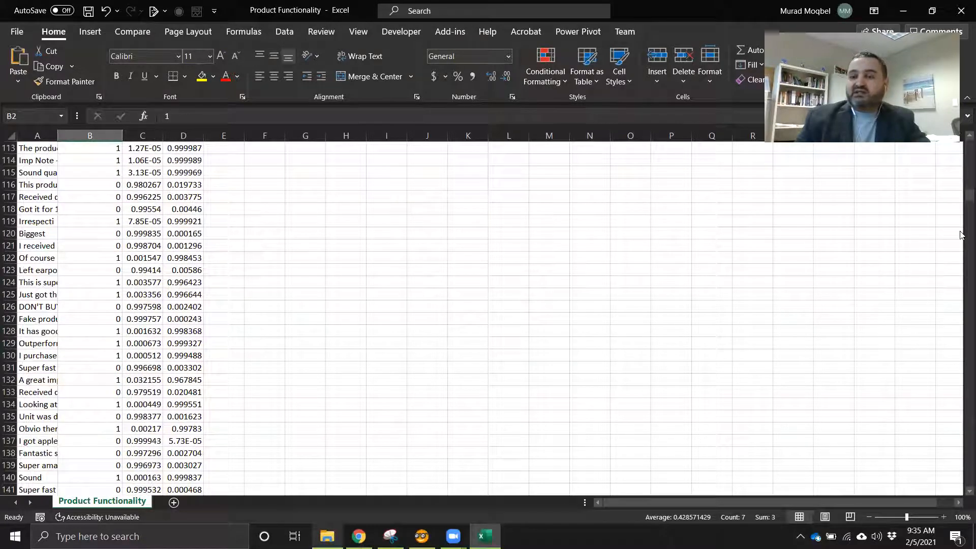
drag(960, 196, 961, 227)
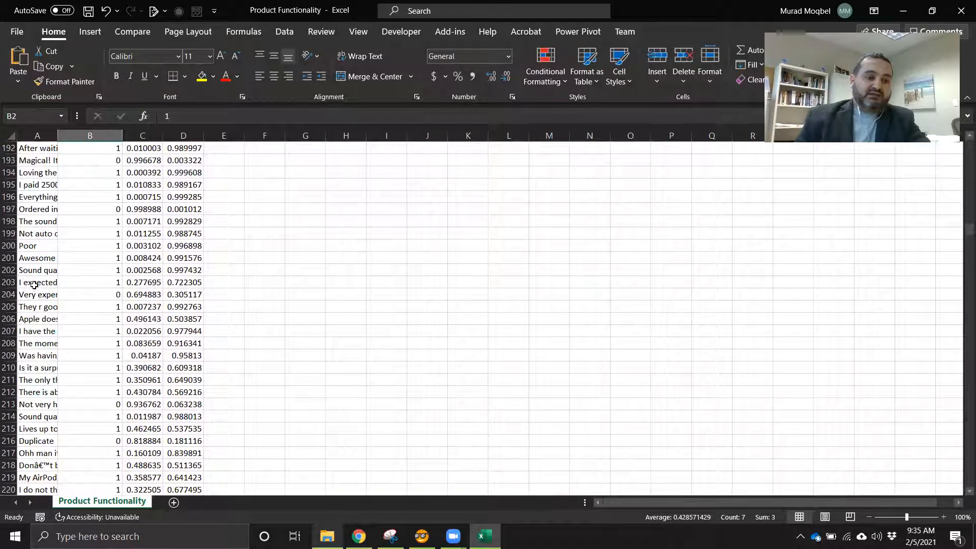
click(116, 257)
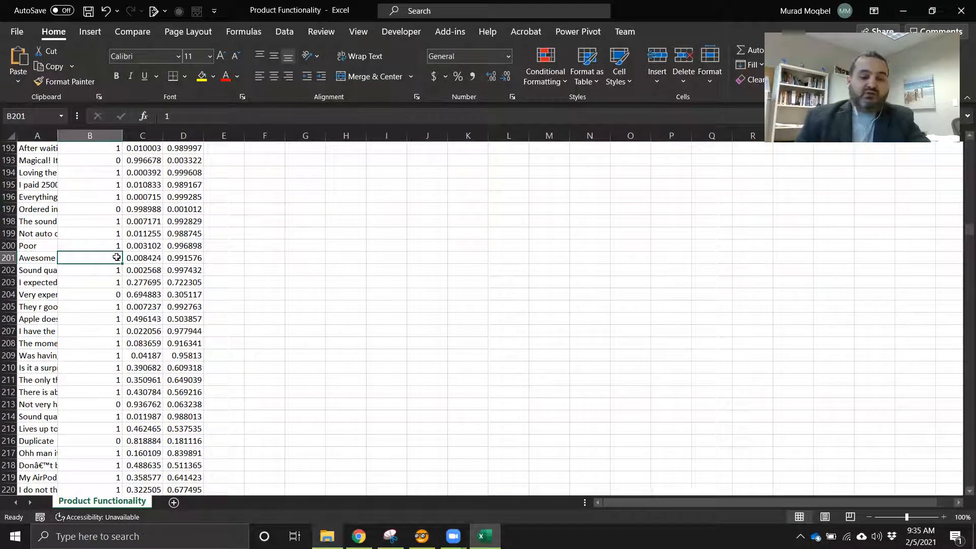
key(ctrl+shift+Down)
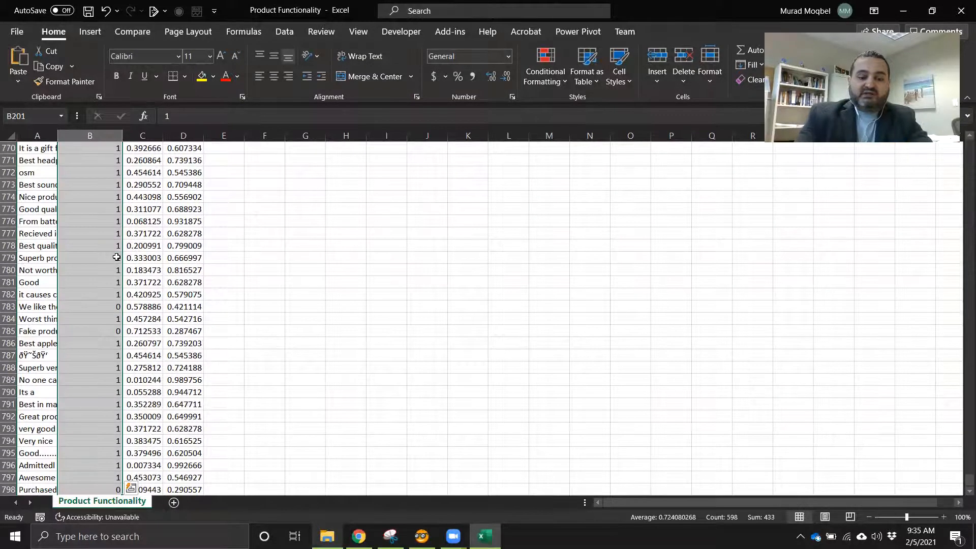
key(ctrl+c)
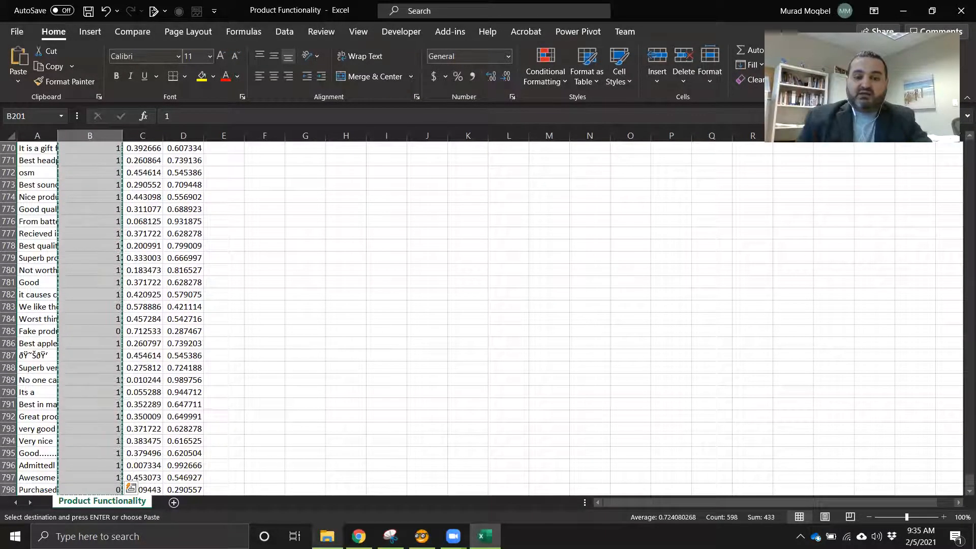
Step: Switch to File Explorer and open the Apple AirPods Pro_ Amazon.in 1 29 2021 workbook from the Analysis folder
click(326, 536)
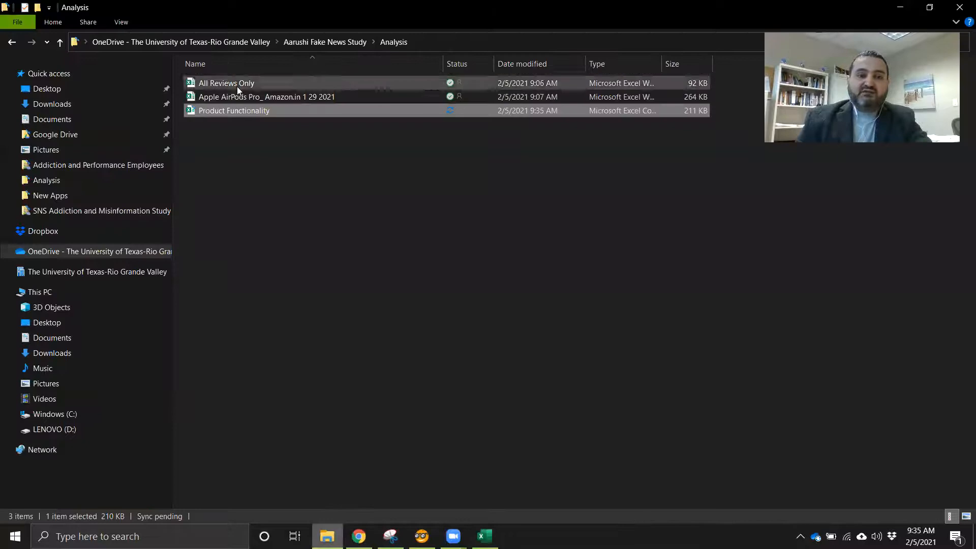
click(201, 98)
key(alt+Tab)
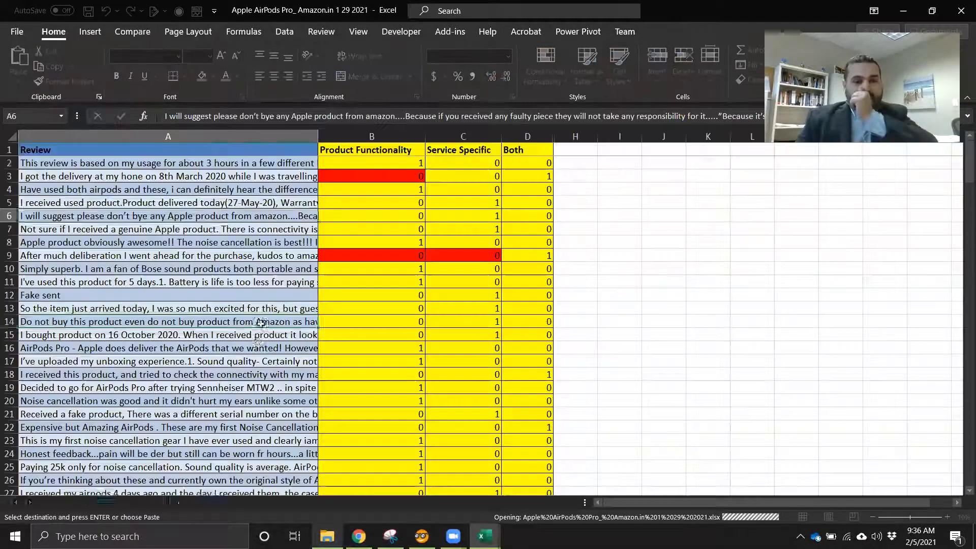
click(261, 323)
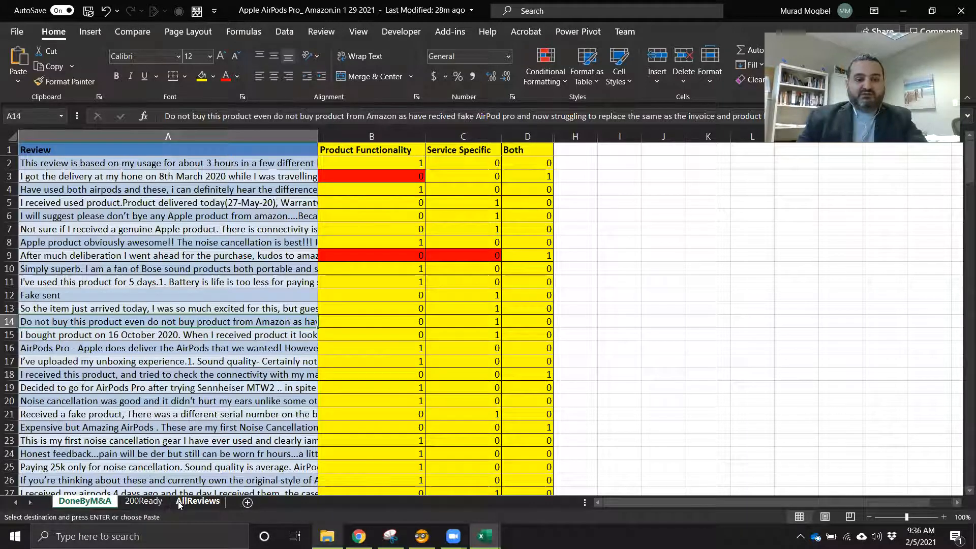
Step: Paste the copied predictions into the 200Ready sheet starting at C202, directly below the last coded review
click(149, 501)
scroll(399, 302, down, 20)
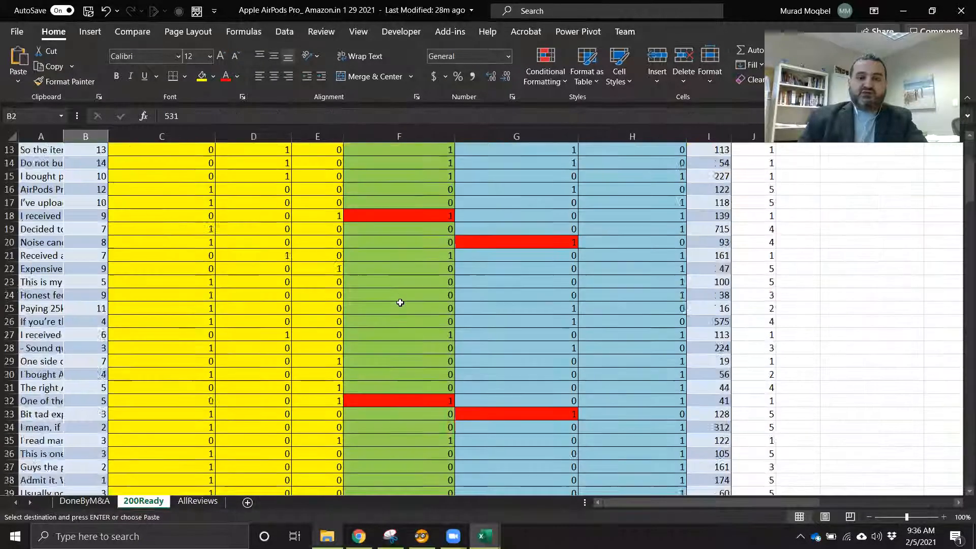
scroll(400, 302, down, 20)
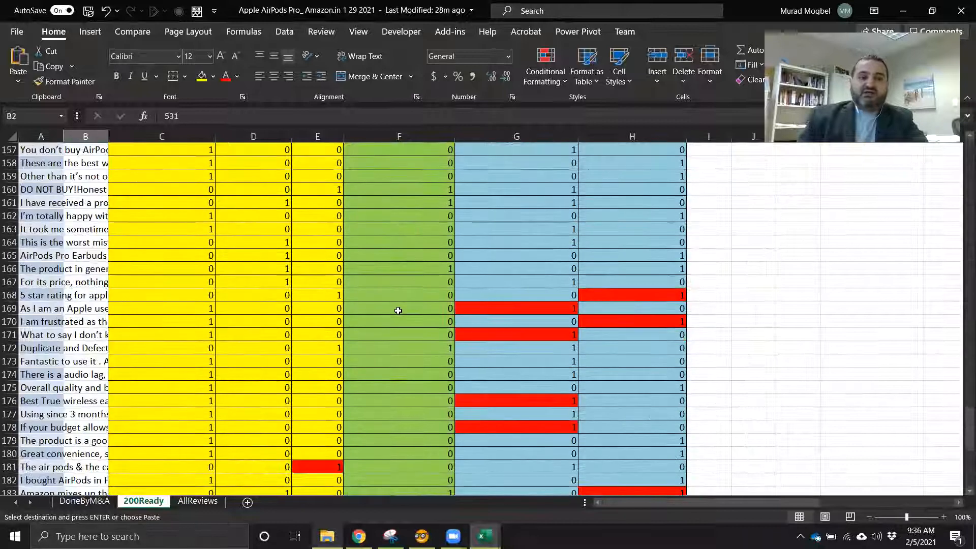
scroll(394, 307, up, 7)
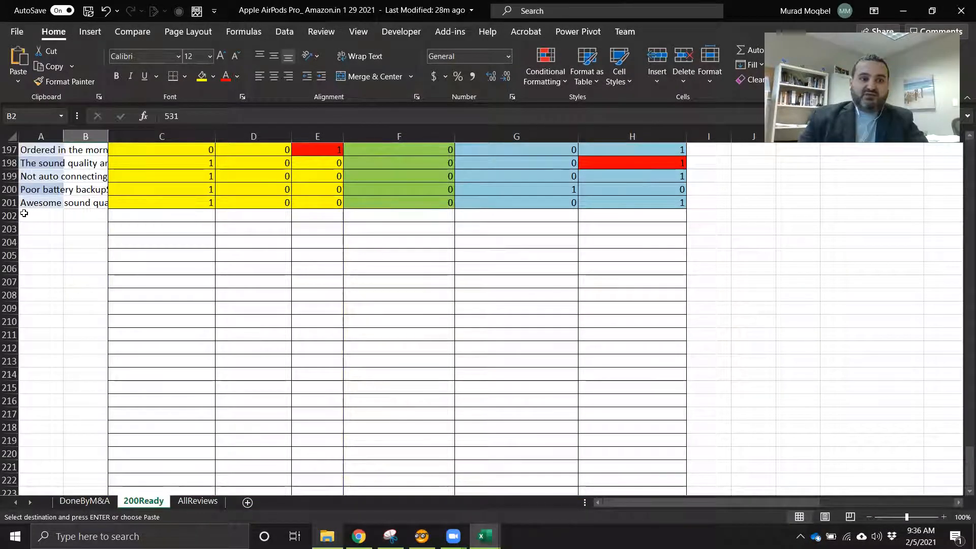
click(178, 216)
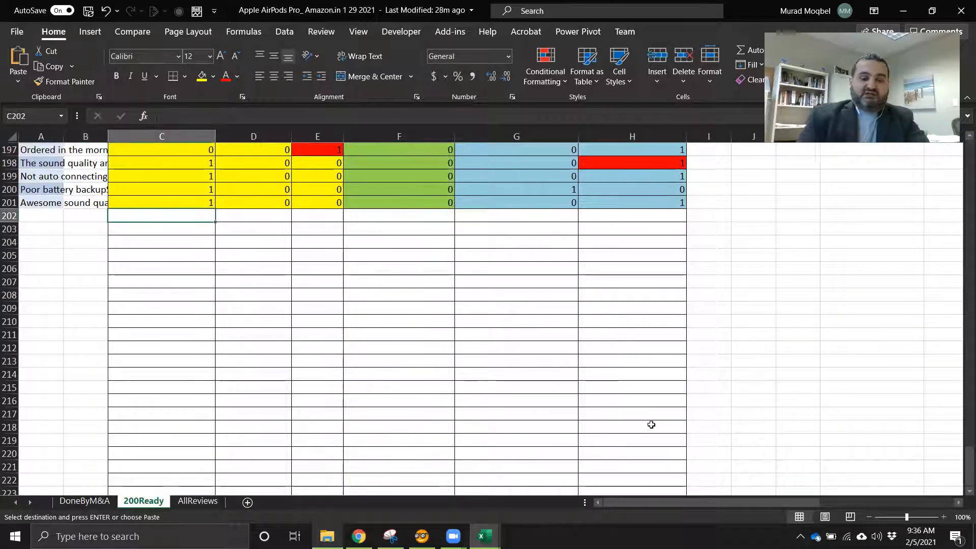
key(ctrl+v)
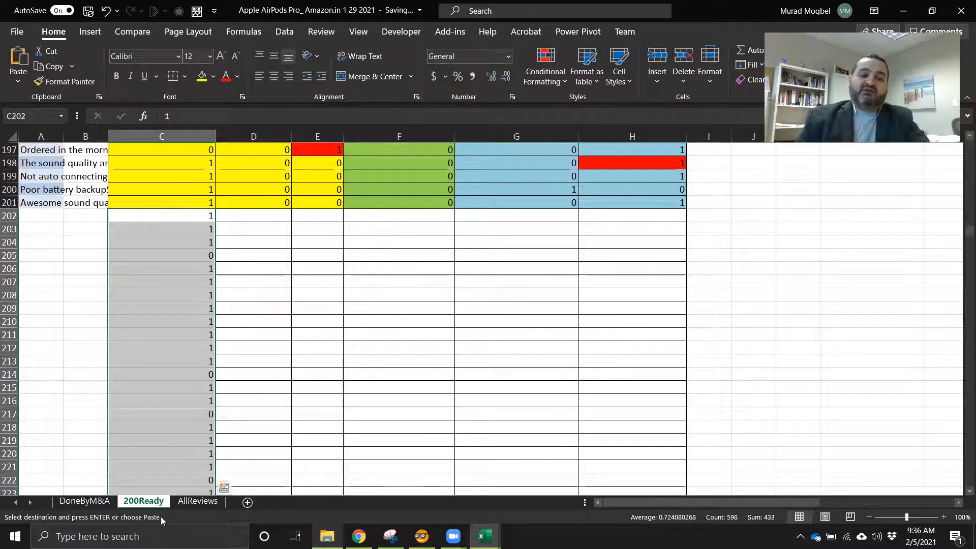
Step: Compare the review data in the AllReviews sheet with the coded rows in the 200Ready sheet
click(89, 504)
click(197, 502)
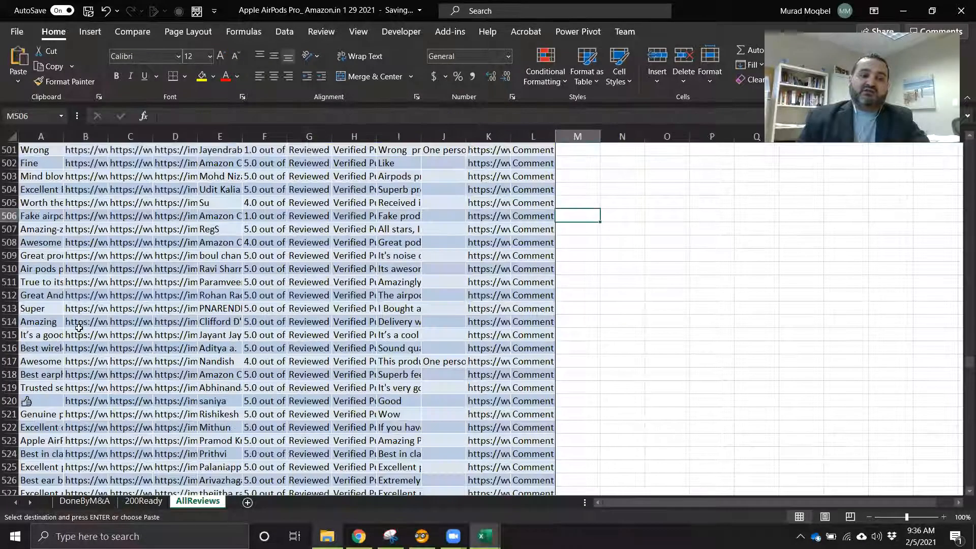
scroll(102, 331, down, 5)
scroll(102, 331, up, 12)
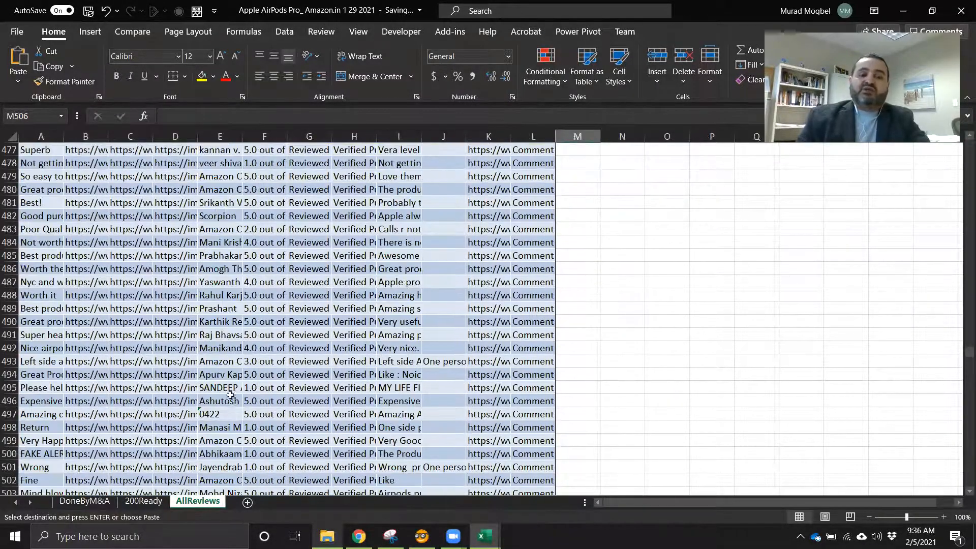
click(140, 503)
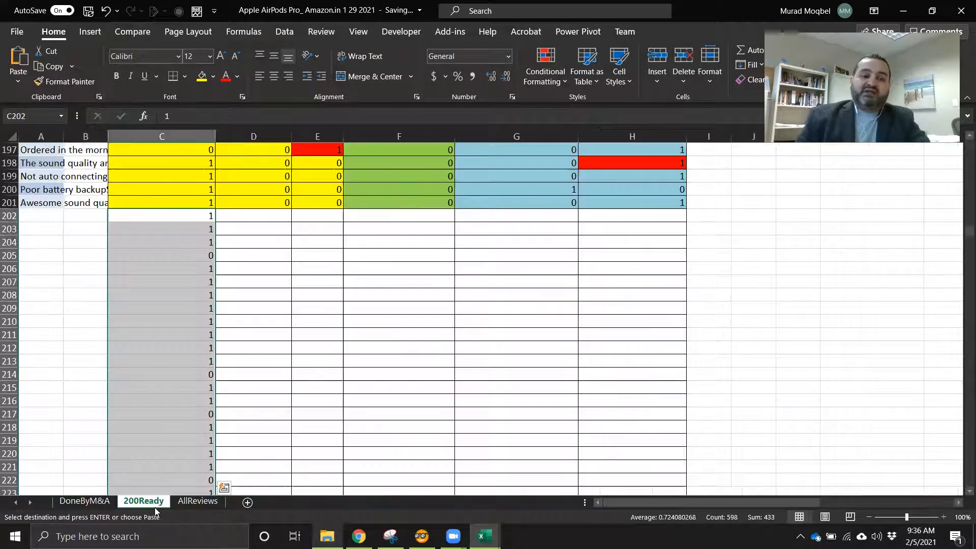
click(190, 503)
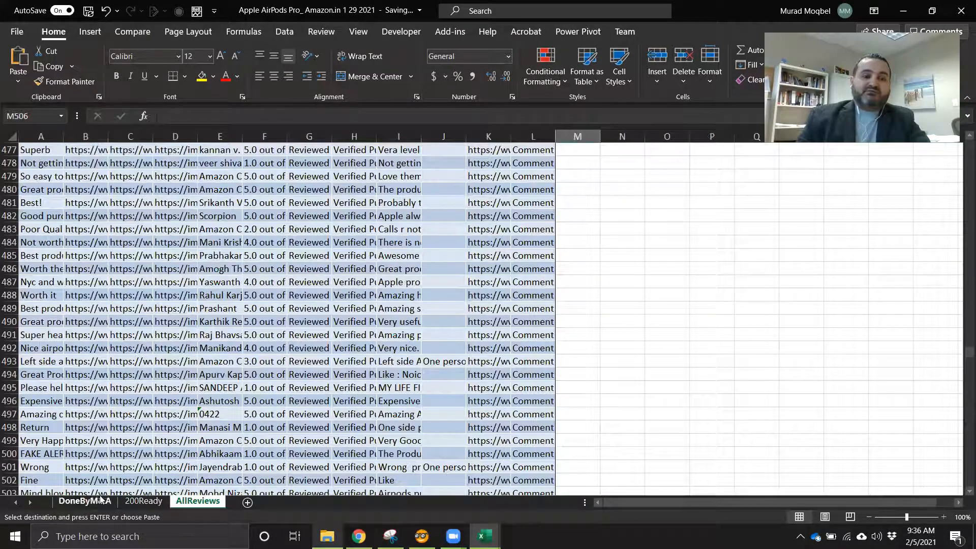
click(148, 502)
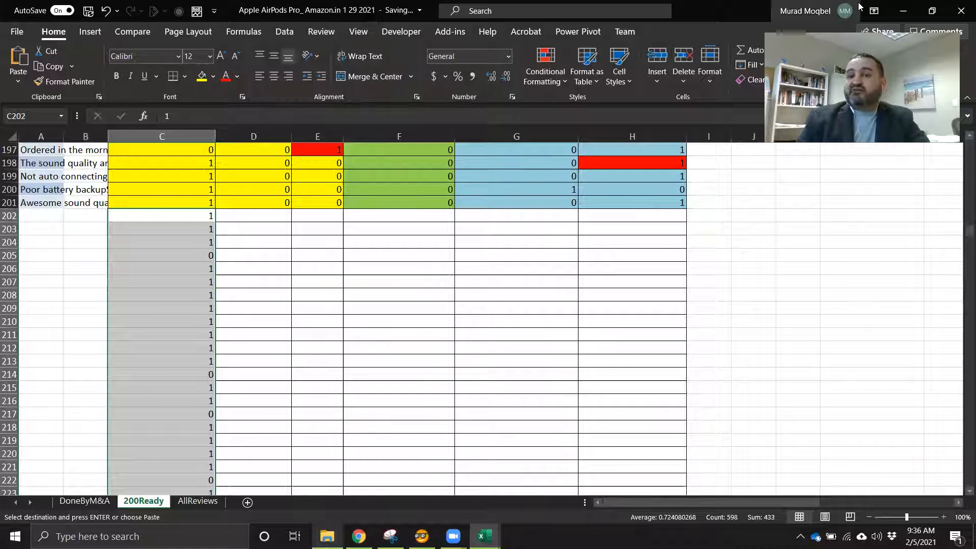
Step: Minimize both Excel workbooks and File Explorer to return to the Orange workflow
click(892, 8)
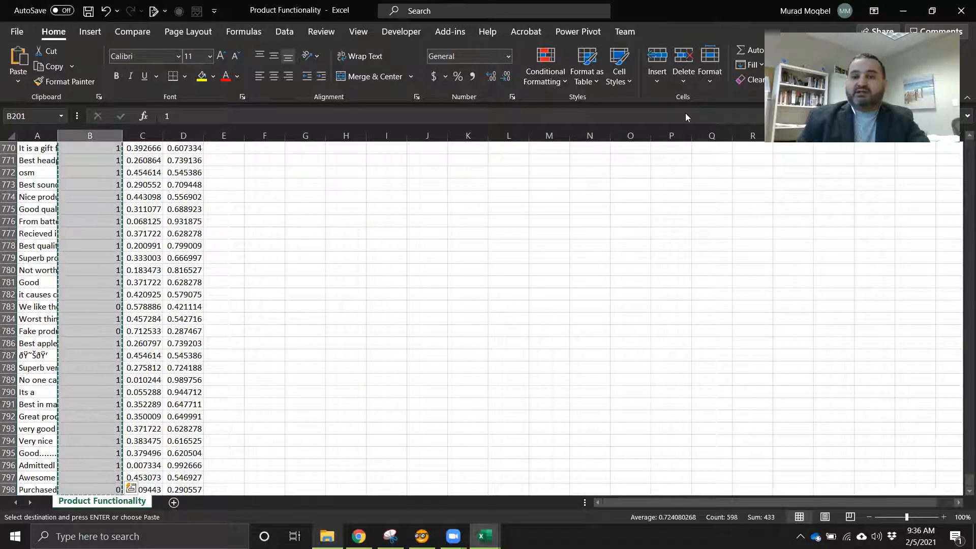
click(900, 9)
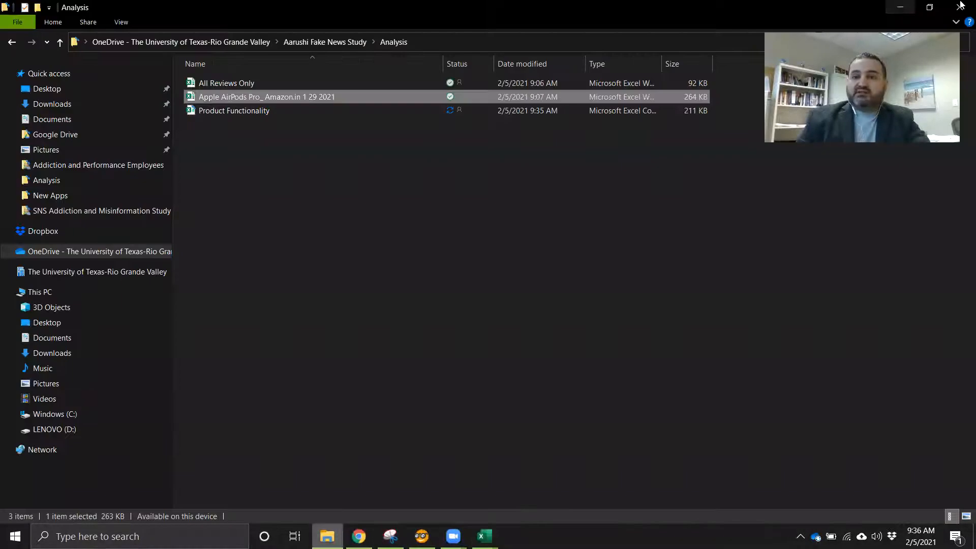
click(905, 12)
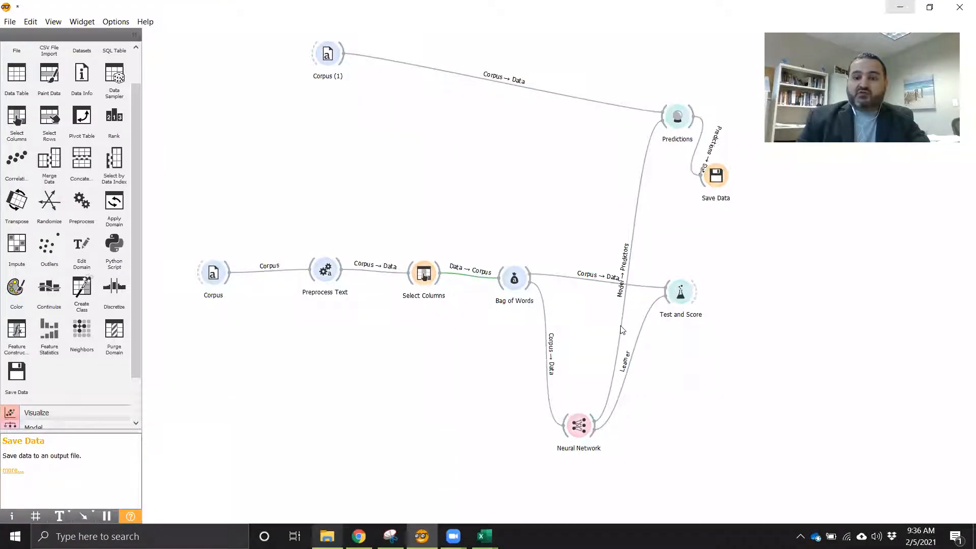